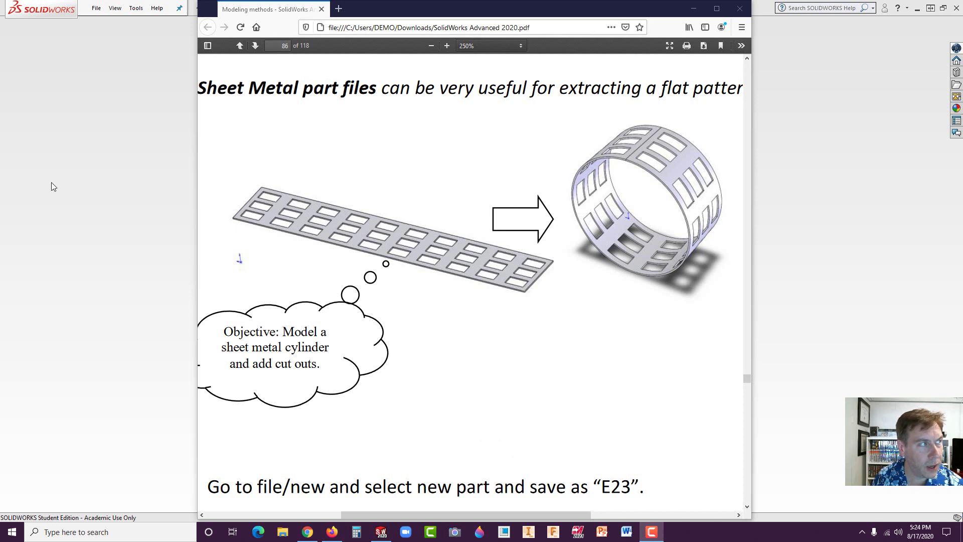
- Create a new blank Part document, Part1, from the New SOLIDWORKS Document dialog
left_click(74, 158)
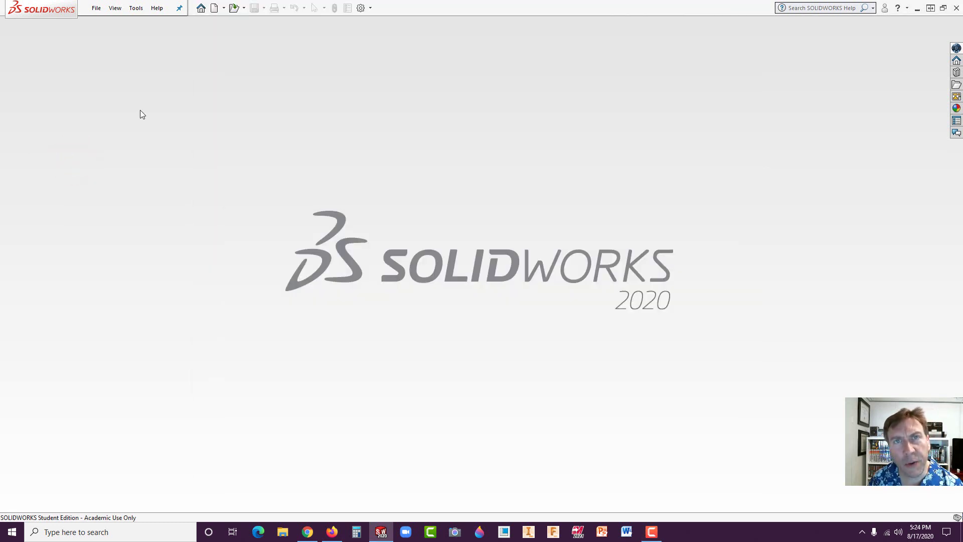
left_click(215, 9)
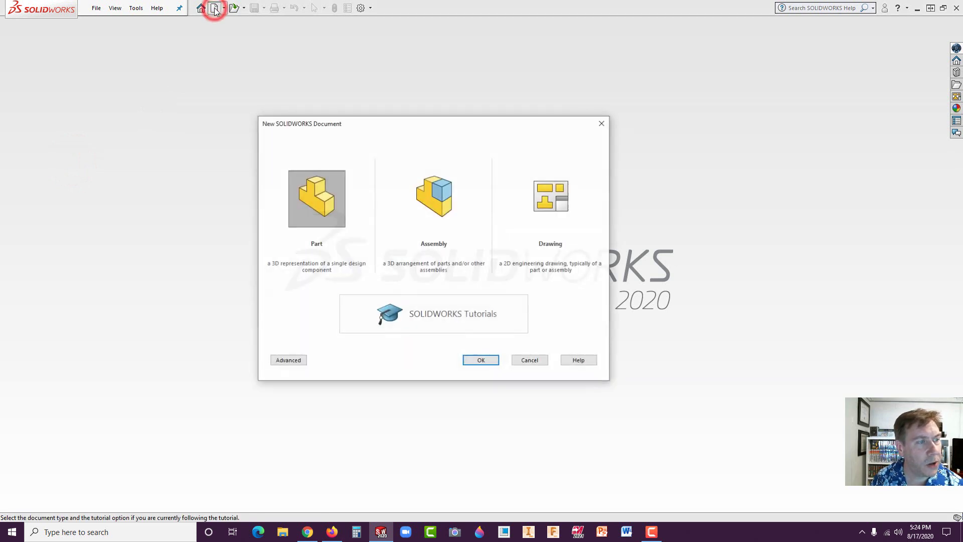
left_click(318, 198)
left_click(482, 359)
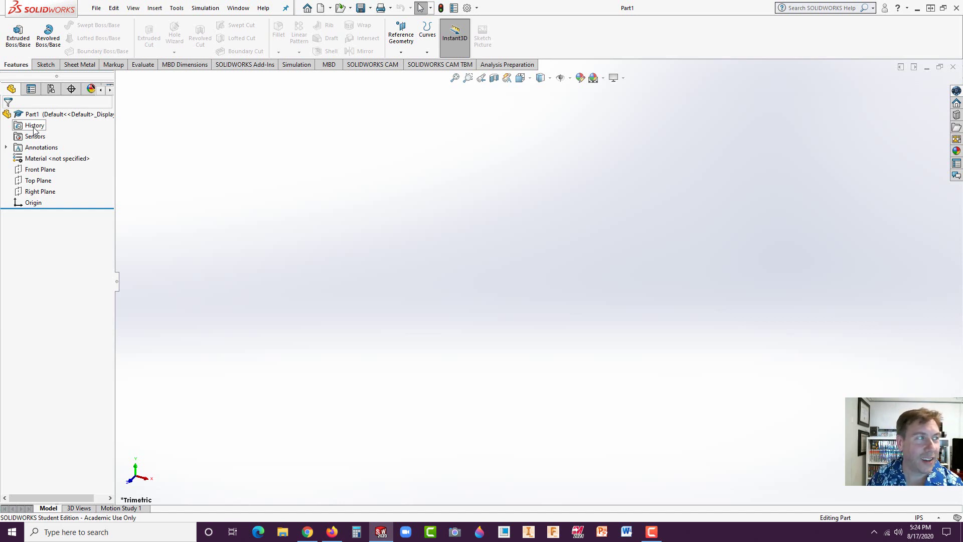
- Start a sketch on the Front Plane and enable the Sheet Metal CommandManager tab
left_click(41, 169)
left_click(49, 157)
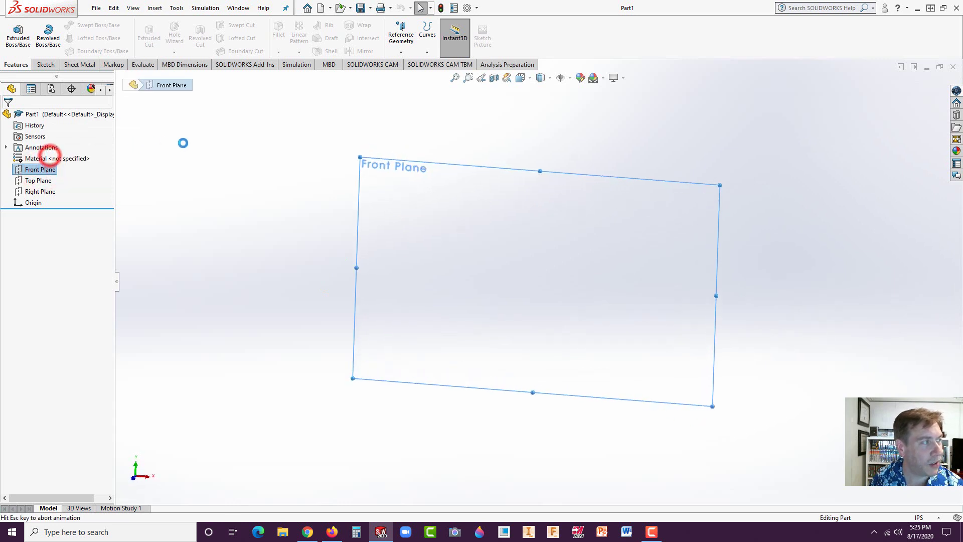
right_click(182, 64)
right_click(157, 65)
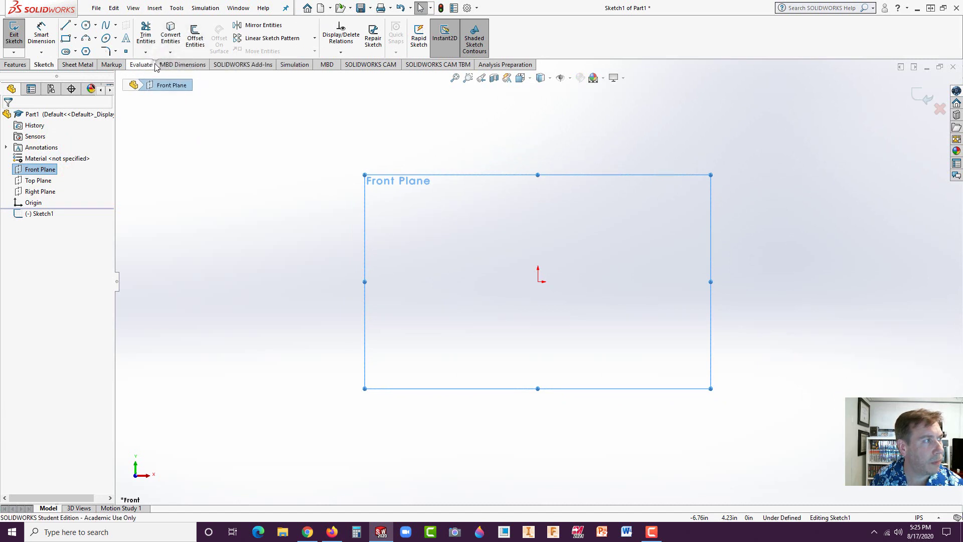
right_click(156, 65)
left_click(77, 64)
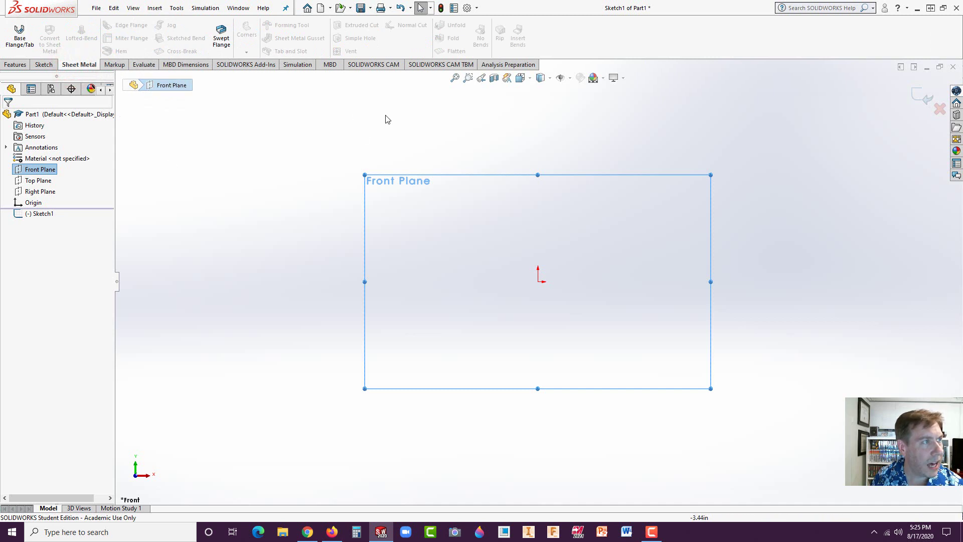
- Adjust the CommandManager tab display options and clear the Front Plane selection
right_click(111, 71)
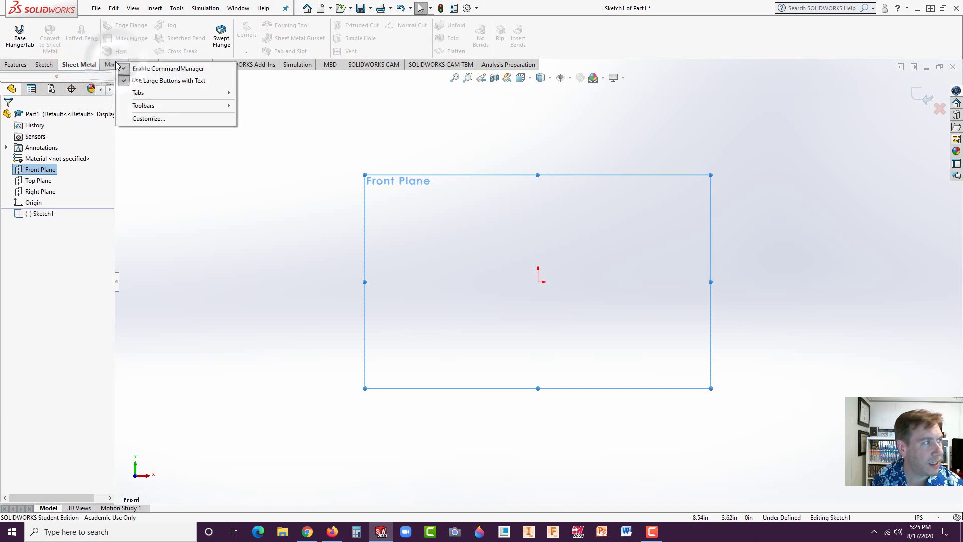
left_click(133, 164)
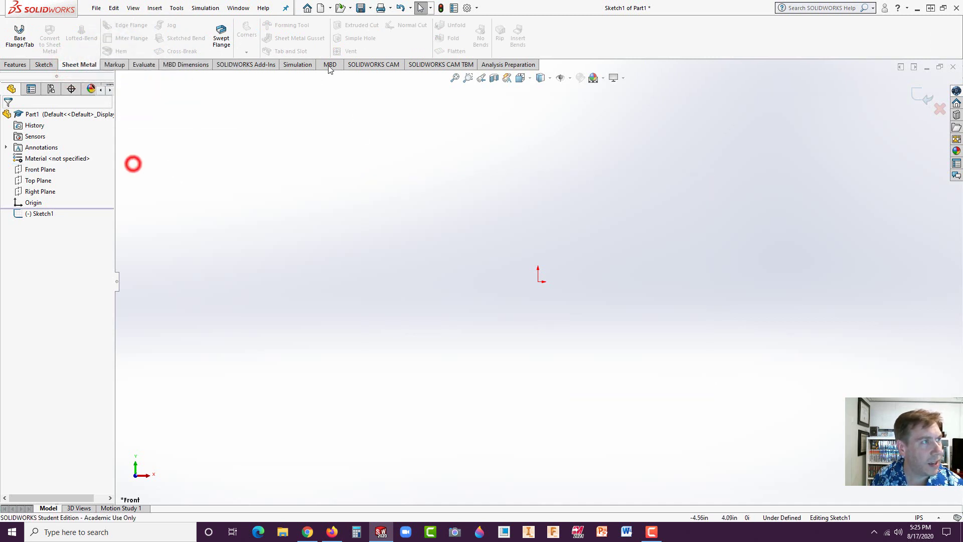
right_click(172, 65)
mouse_move(219, 102)
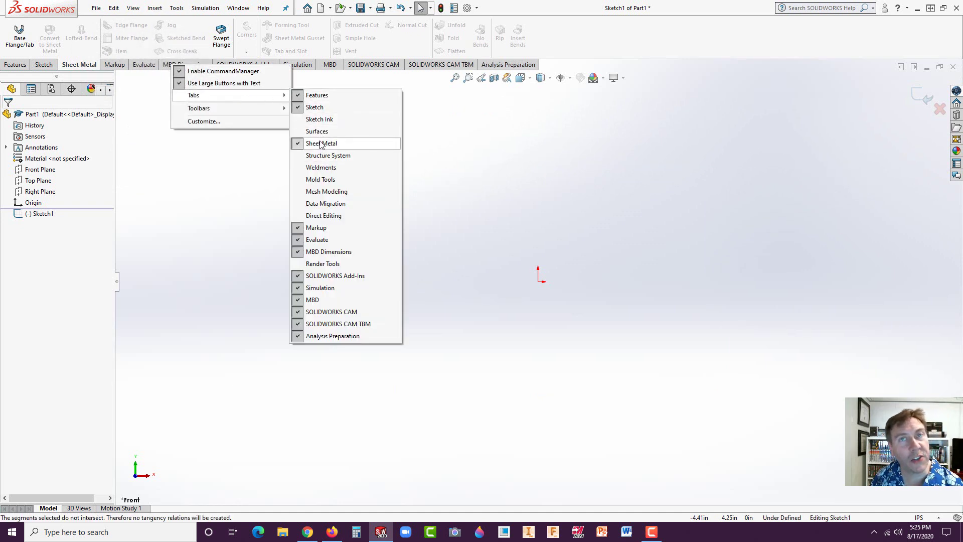
left_click(167, 174)
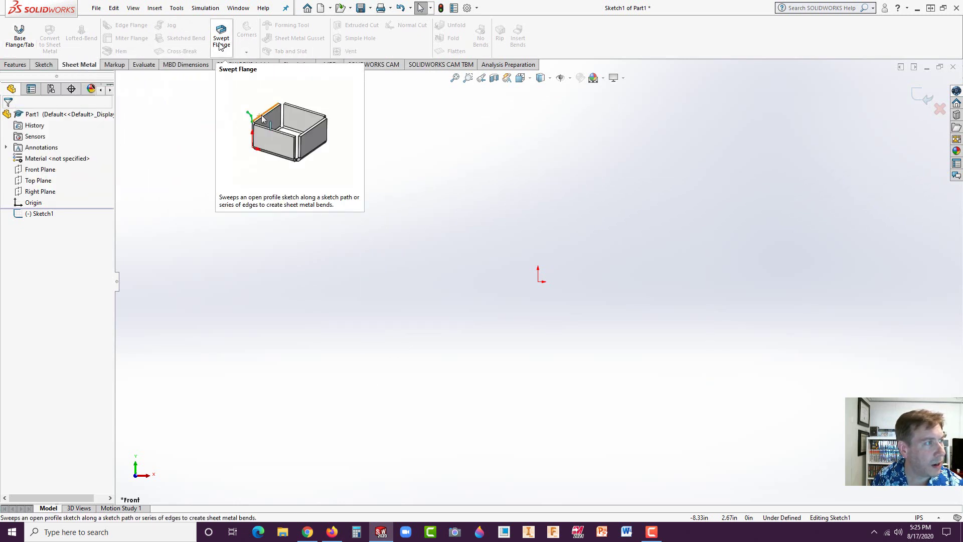
left_click(41, 170)
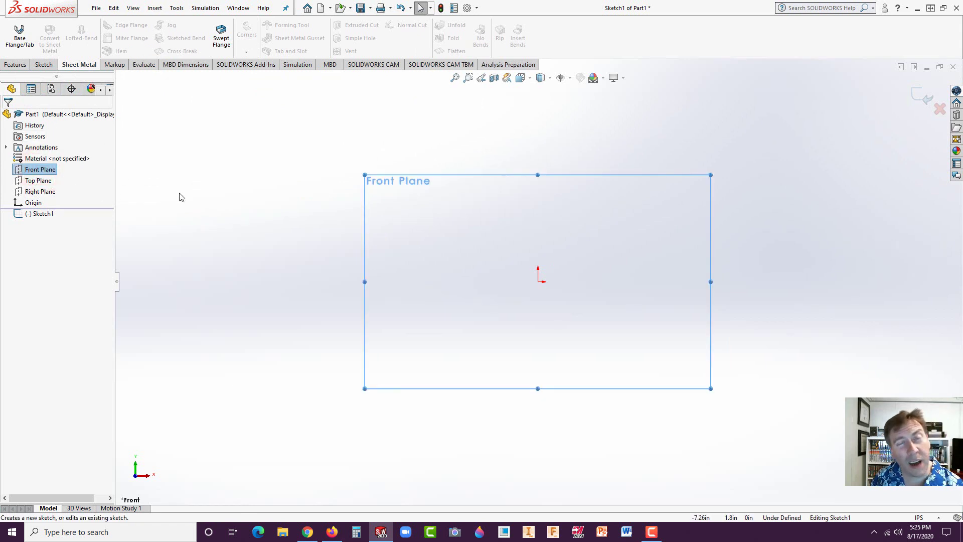
left_click(229, 115)
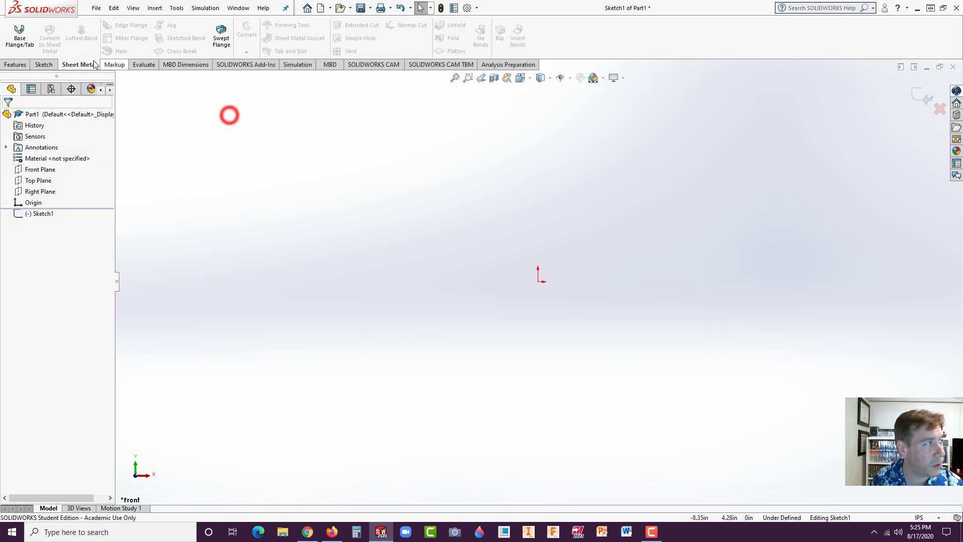
- Draw a centre-point arc around the origin, leaving a small gap at the top
left_click(42, 65)
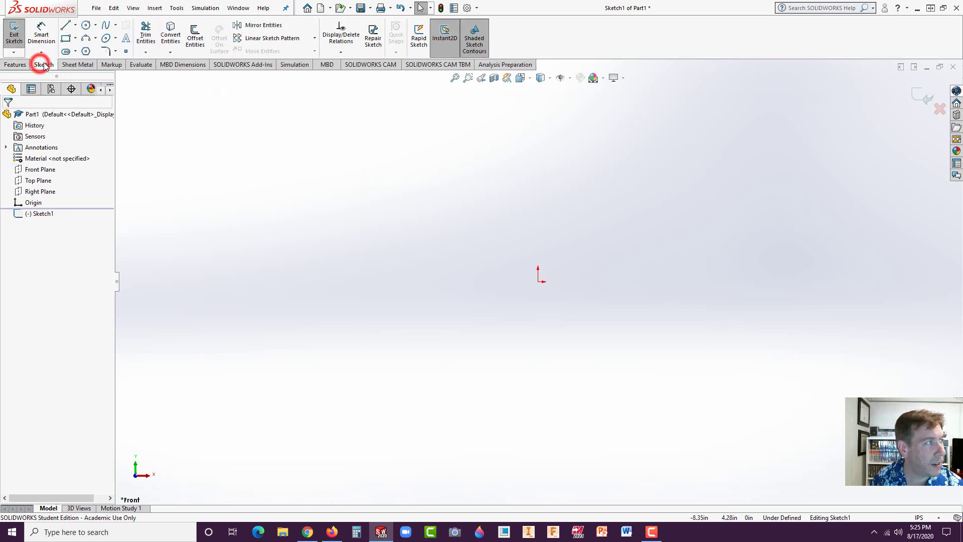
left_click(96, 39)
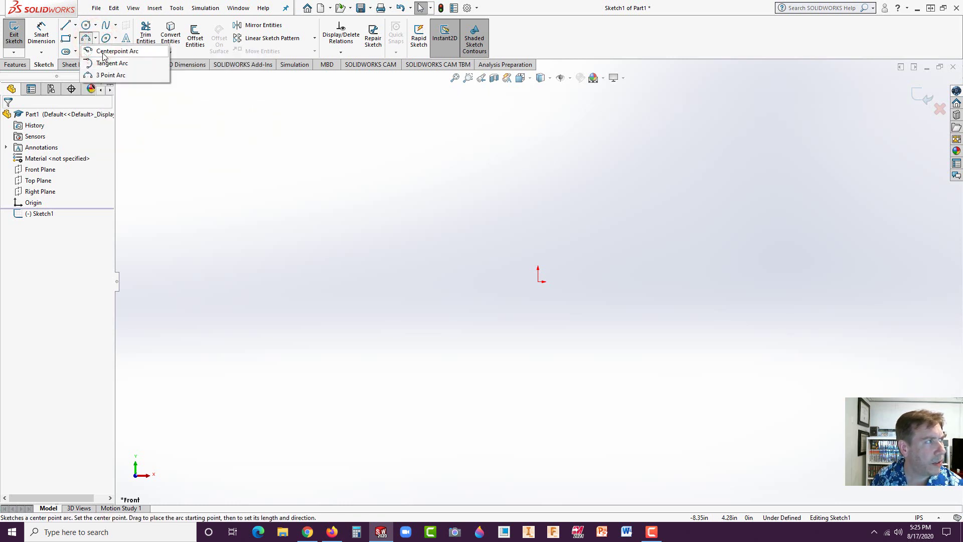
left_click(103, 51)
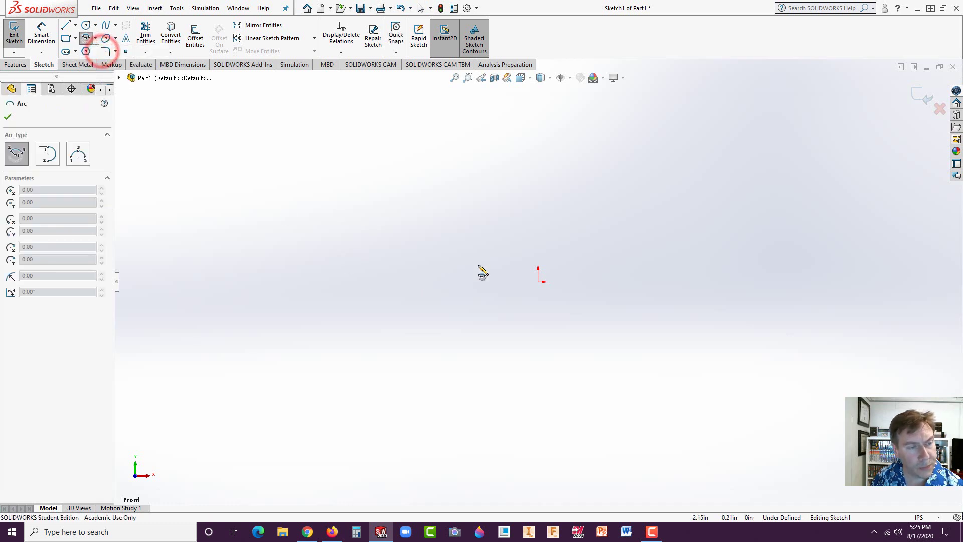
left_click(537, 281)
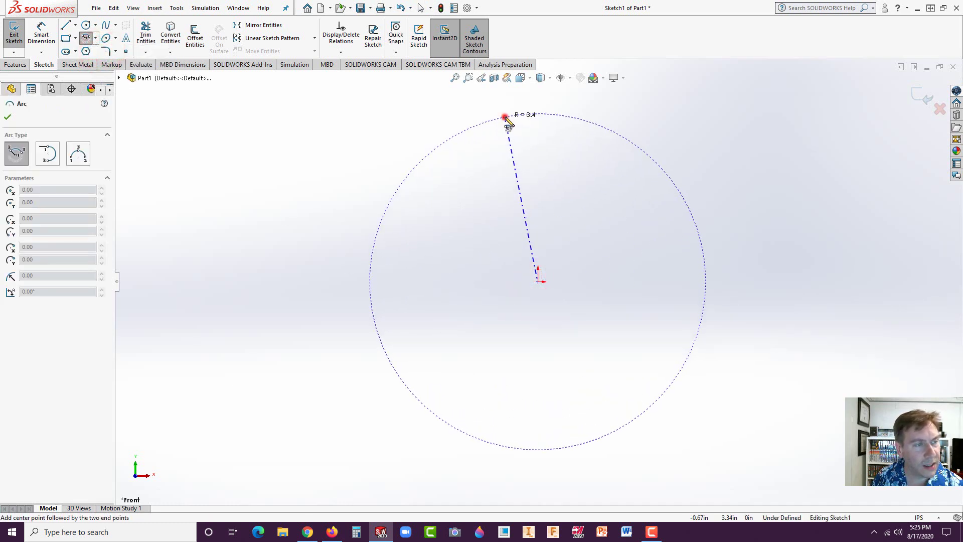
left_click(504, 118)
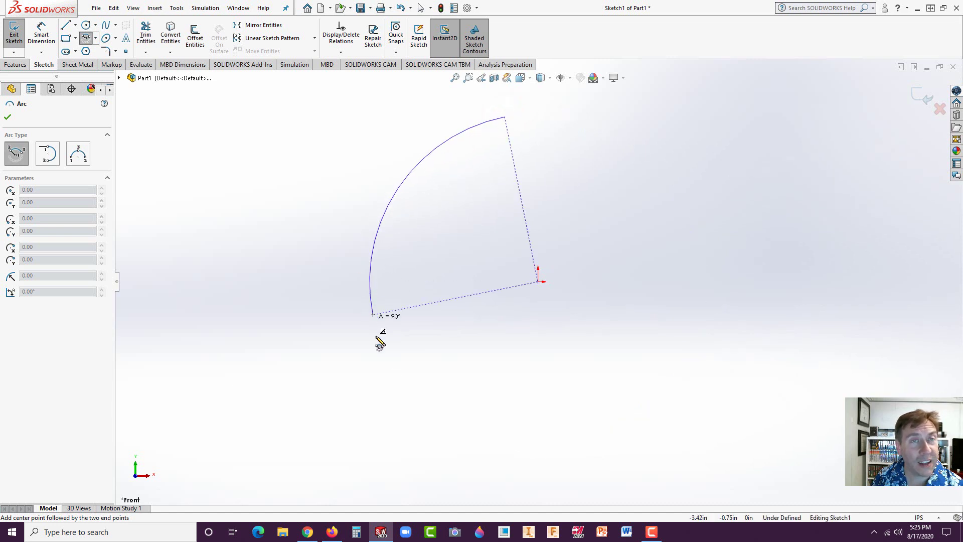
left_click(570, 116)
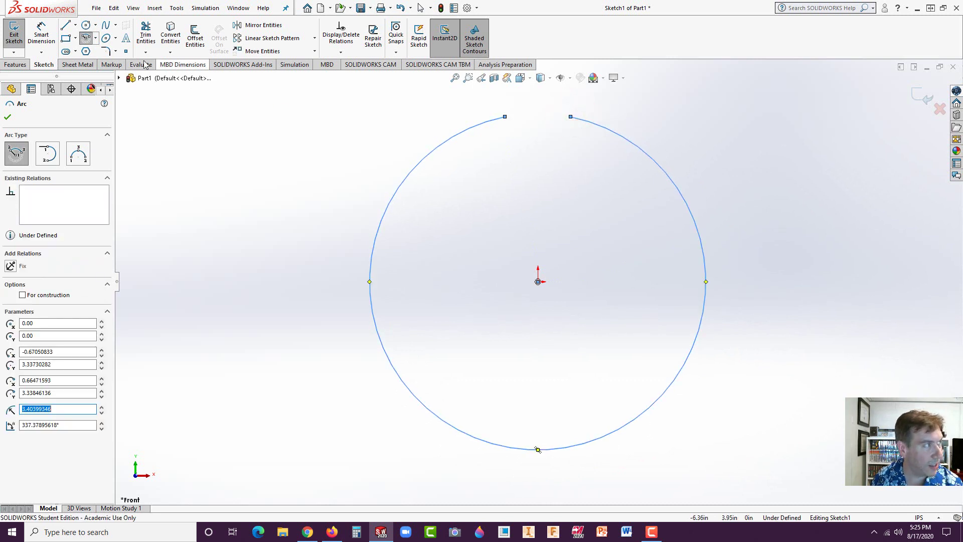
- Add a vertical centerline from the origin into the gap, then select it with both arc endpoints
left_click(75, 25)
left_click(77, 49)
left_click(538, 281)
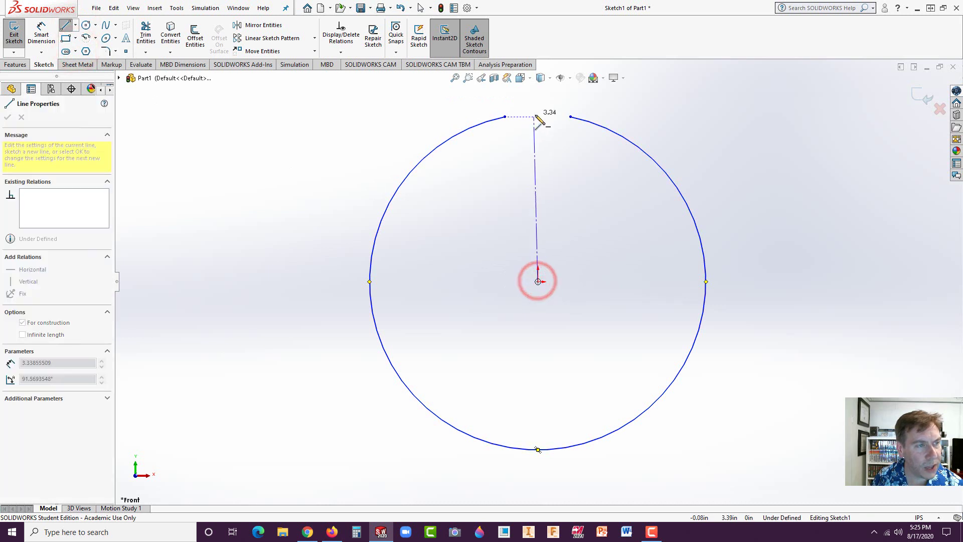
left_click(537, 108)
key("Escape")
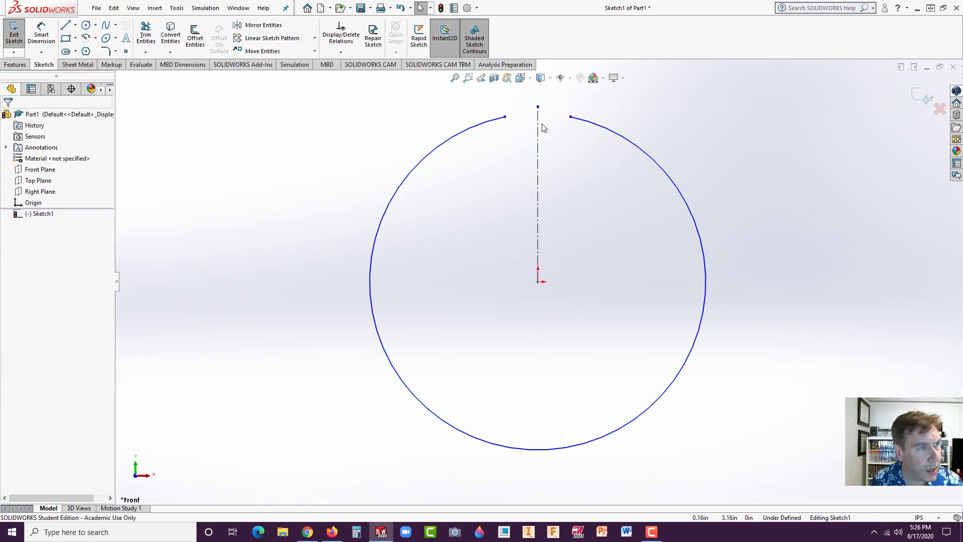
left_click(504, 117)
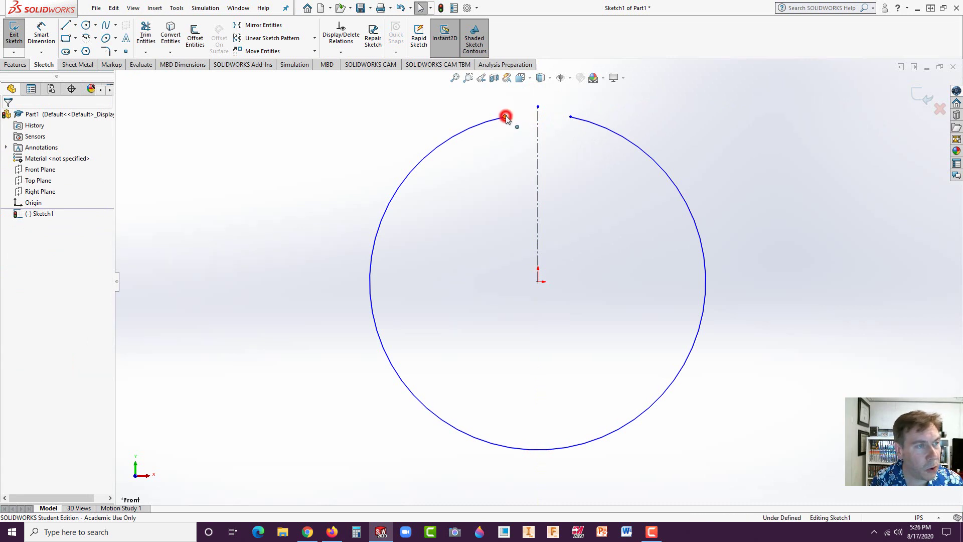
left_click(570, 117)
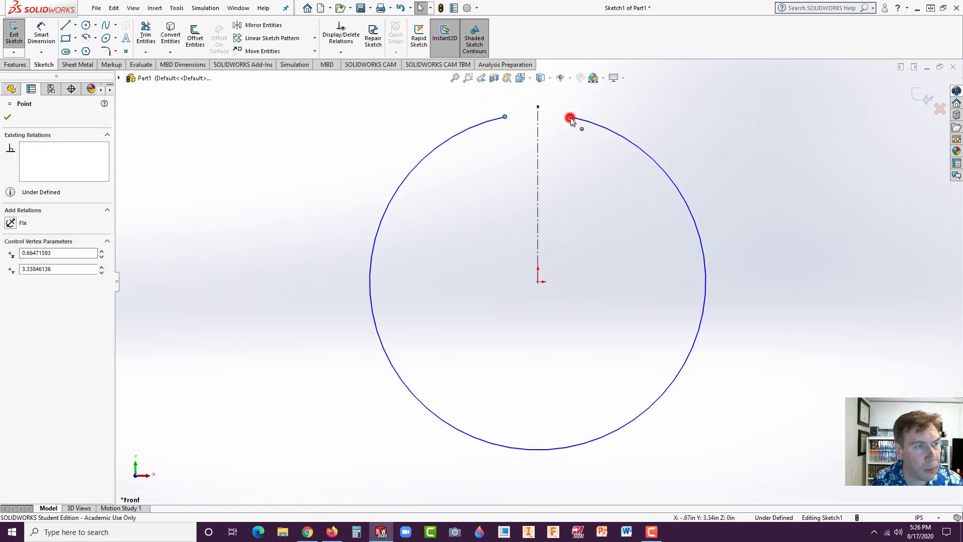
left_click(537, 133, "ctrl")
- Make the arc endpoints symmetric about the centerline and dimension the gap 0.01 in
left_click(11, 279)
left_click(180, 230)
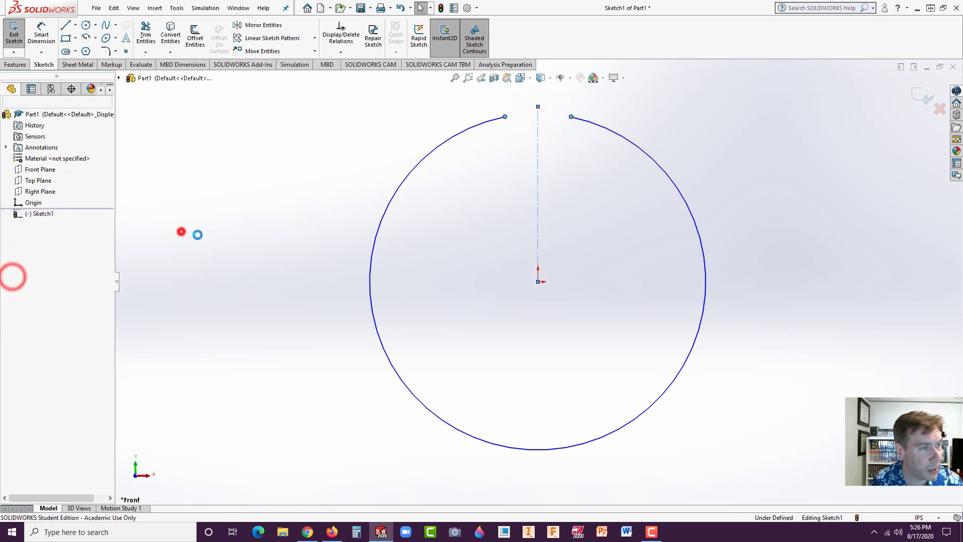
left_click(41, 34)
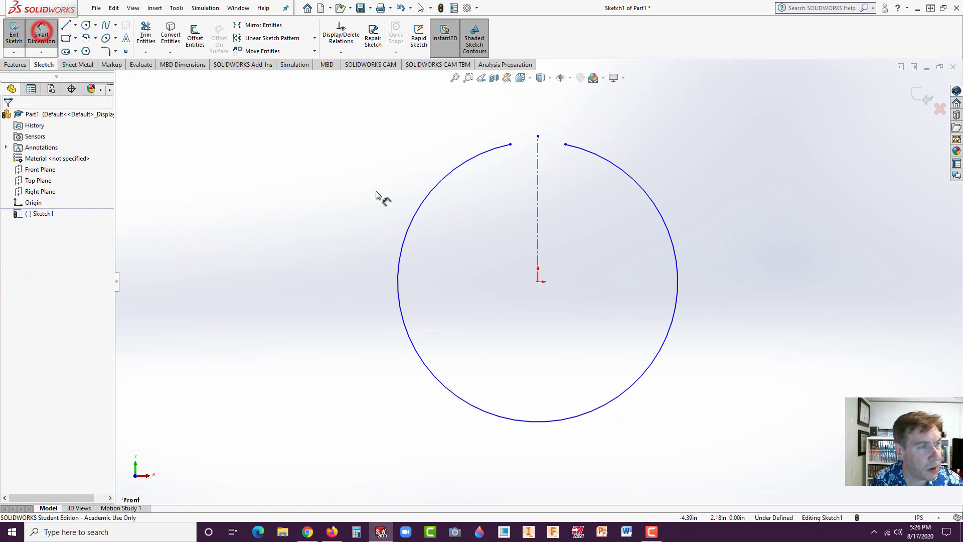
left_click(509, 144)
left_click(565, 144)
left_click(597, 111)
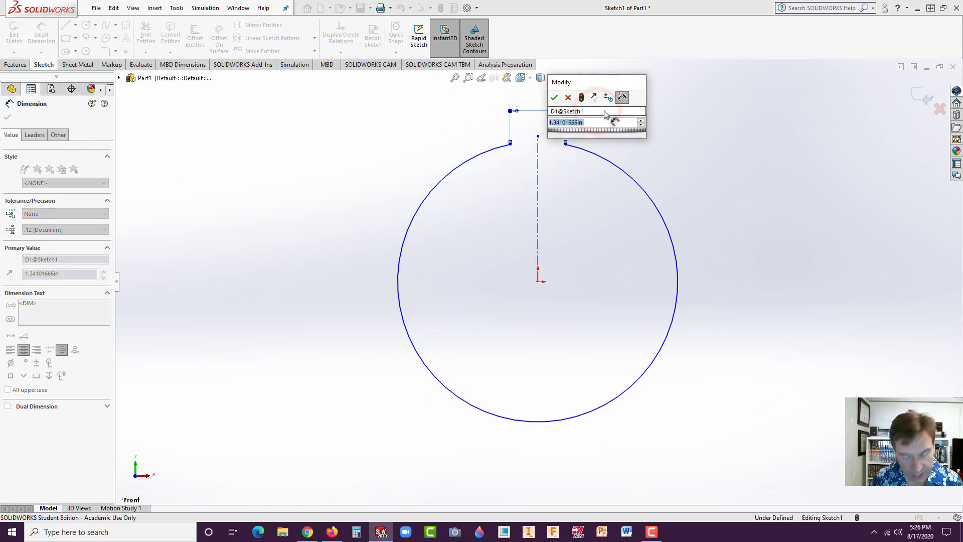
type(".0")
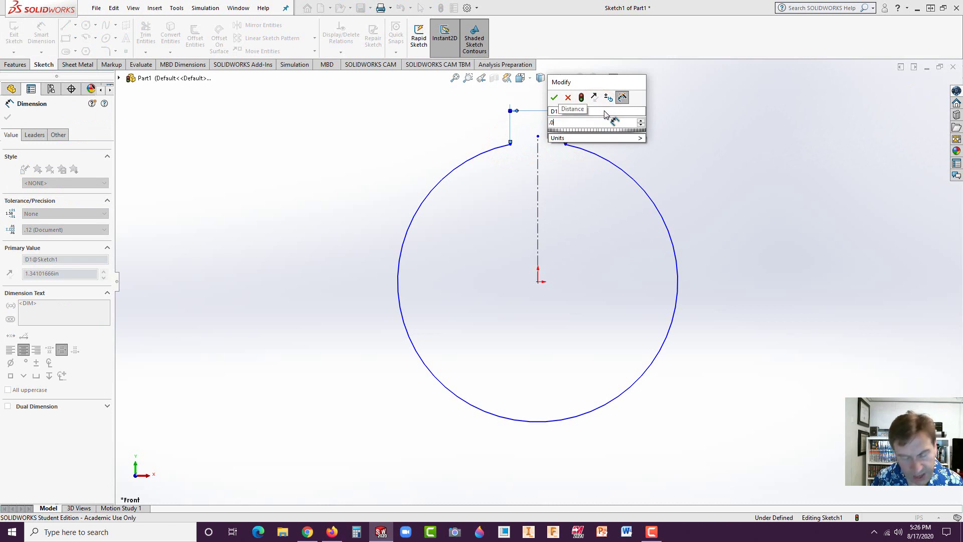
type("1")
key("Return")
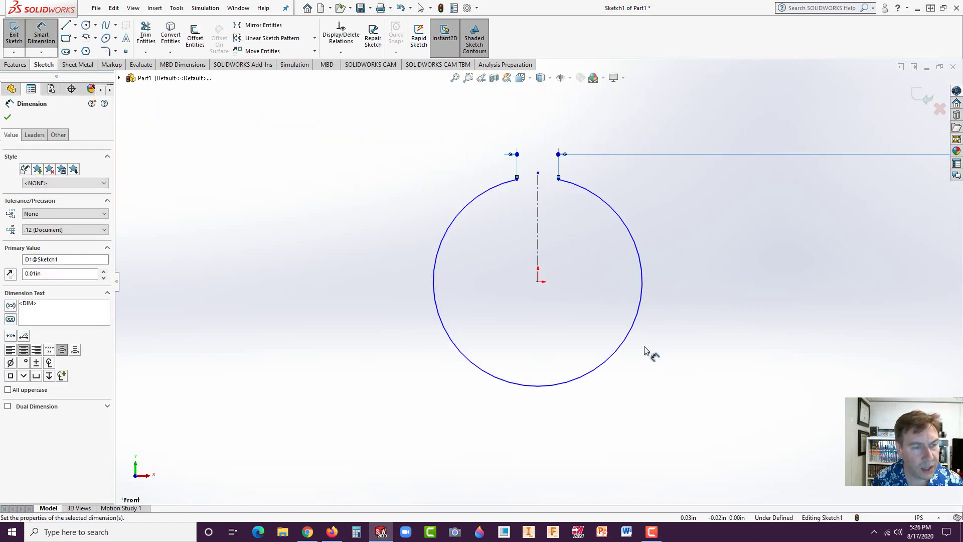
- Dimension the arc radius 2.5 in and place the R2.50 label right of the circle
left_click(627, 339)
left_click(735, 390)
type("2.5")
key("Return")
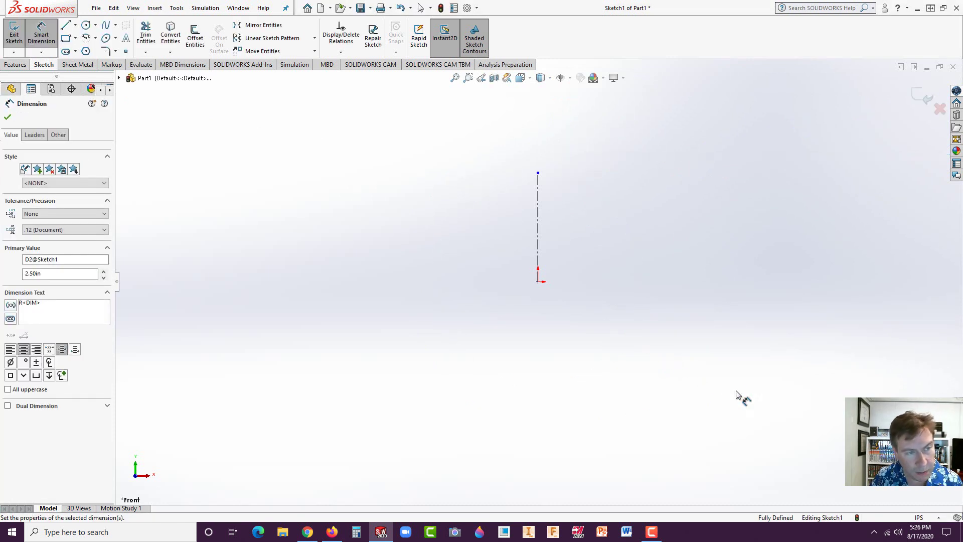
key("f")
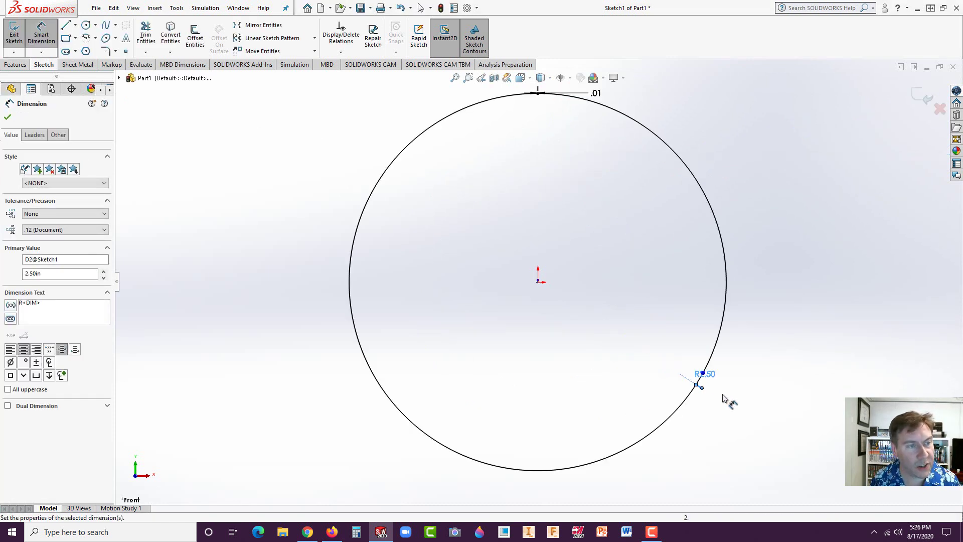
left_click_drag(683, 359, 769, 355)
left_click(739, 388)
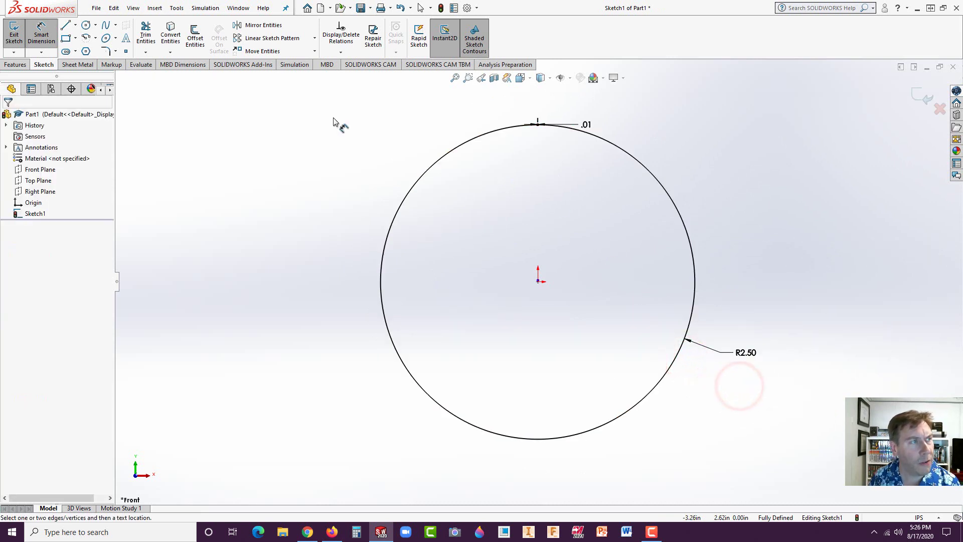
- Create a Base Flange from the circle sketch, 1.70 in deep with Mid Plane direction
left_click(81, 66)
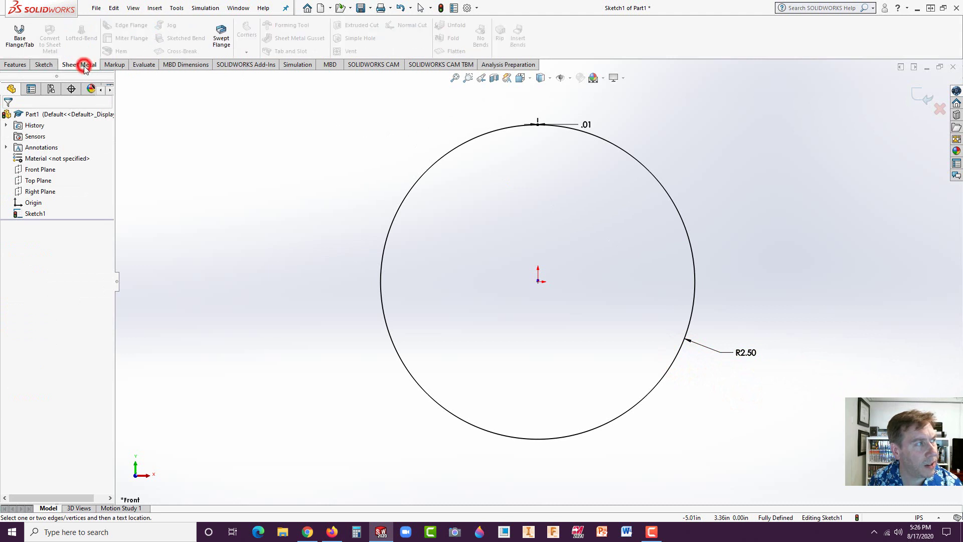
left_click(20, 35)
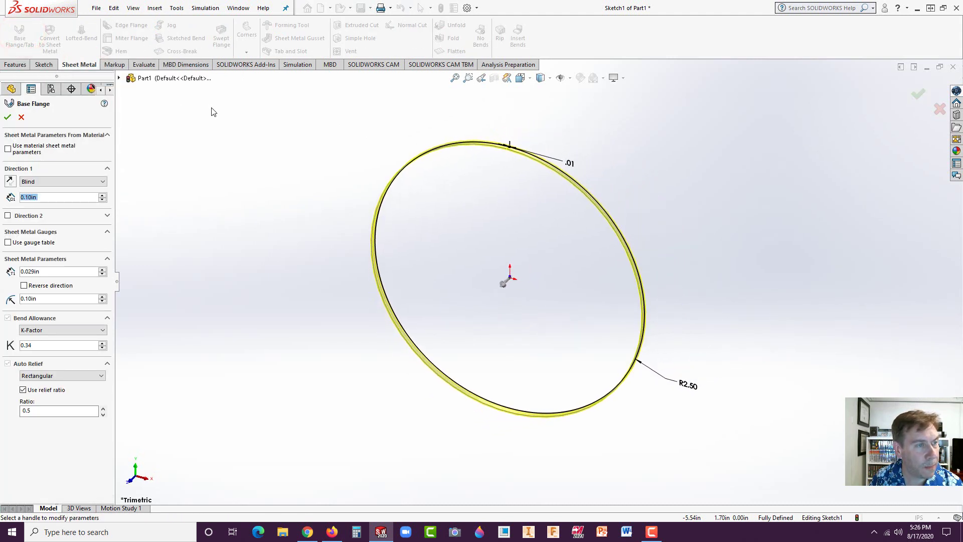
left_click(505, 282)
left_click(478, 329)
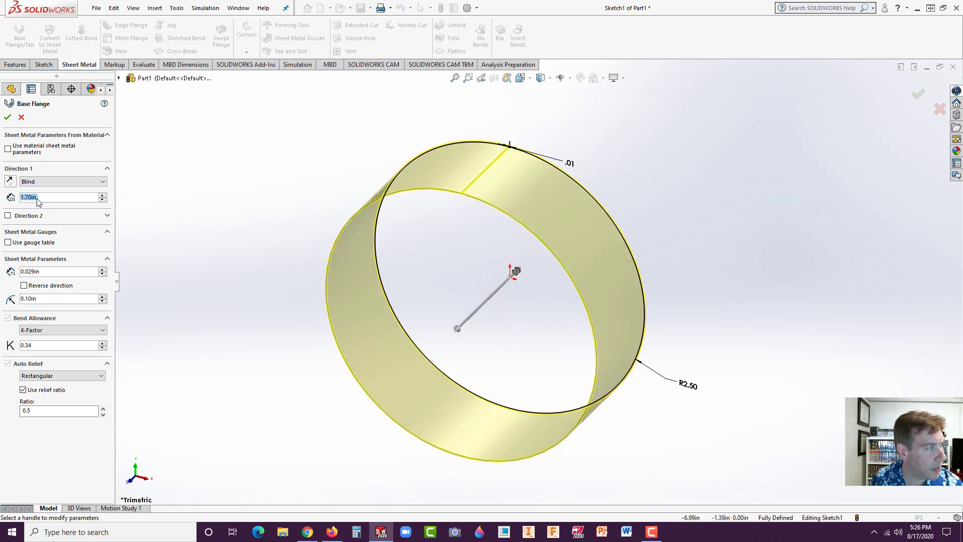
left_click(38, 181)
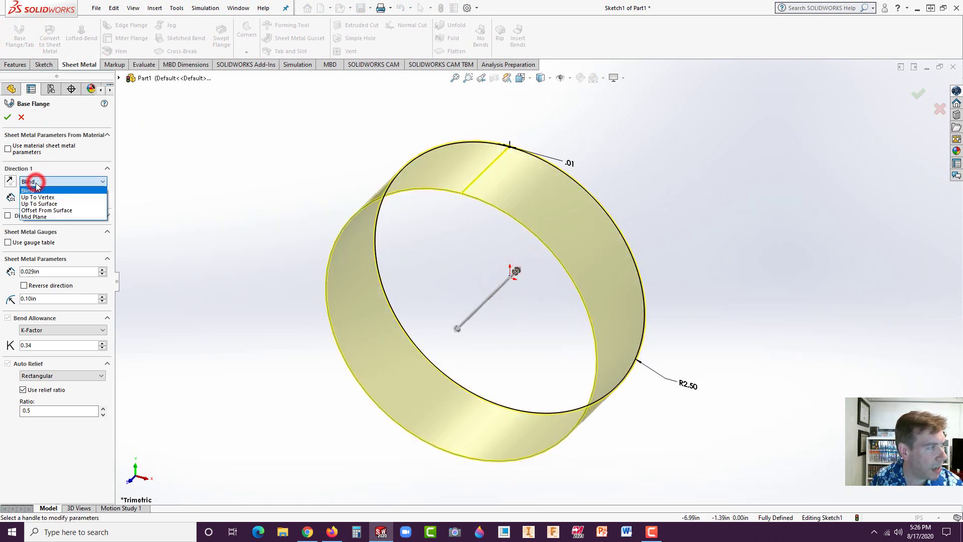
left_click(45, 216)
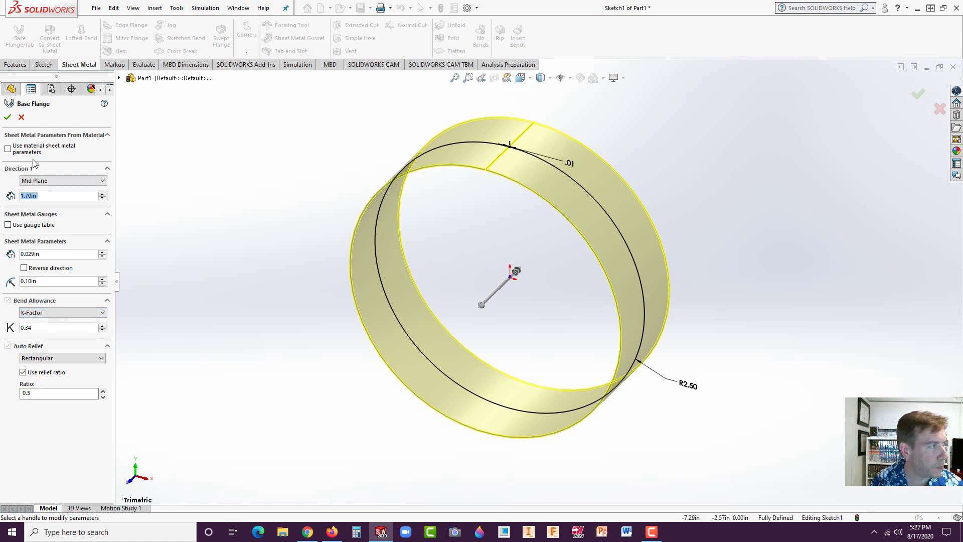
left_click(8, 117)
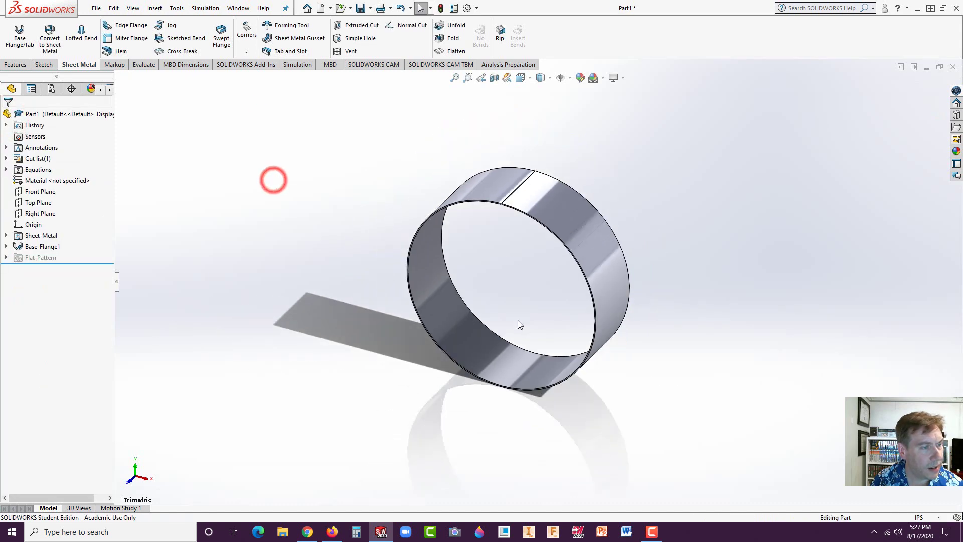
left_click(441, 52)
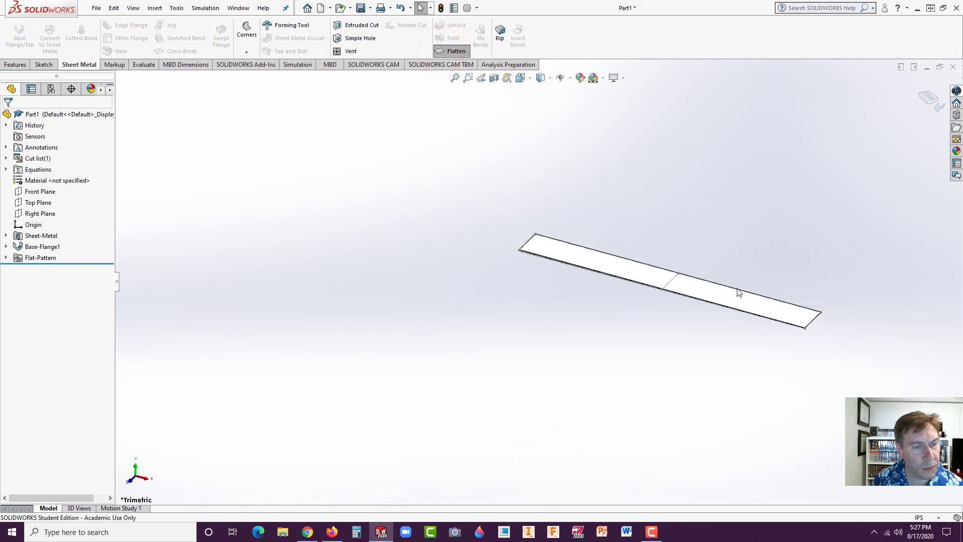
scroll(730, 286, "up", 3)
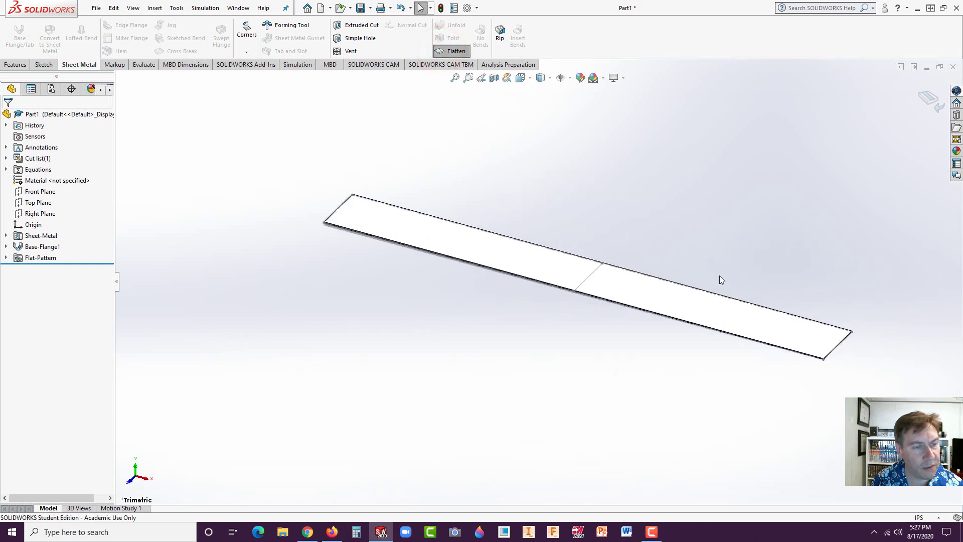
left_click(453, 52)
scroll(383, 272, "down", 2)
scroll(375, 222, "up", 1)
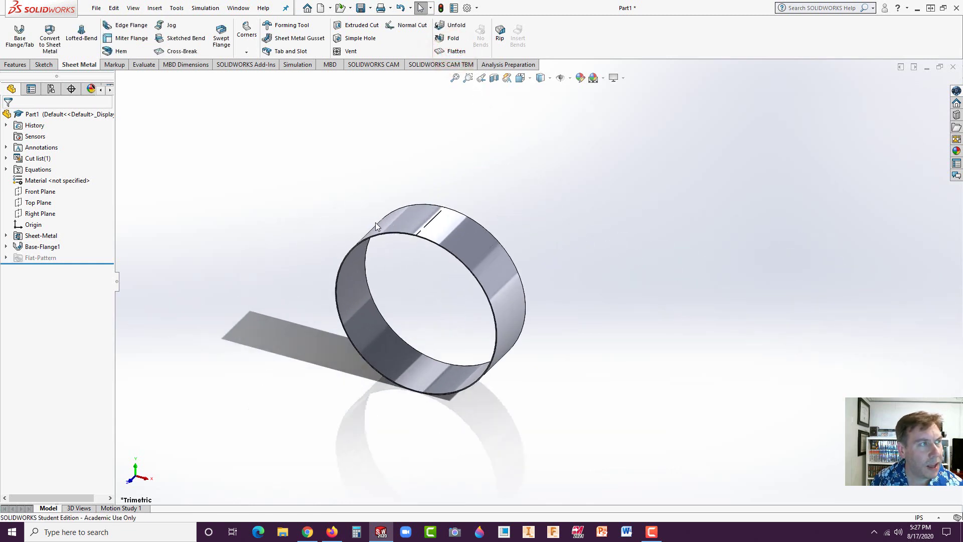
scroll(375, 222, "up", 1)
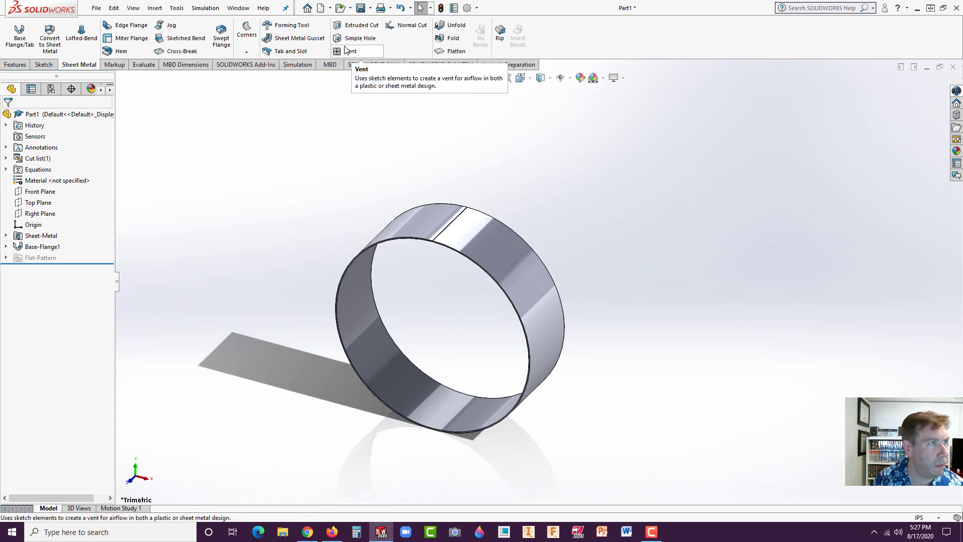
- Unfold all bends of the ring into a flat strip, keeping the seam edge fixed
left_click(453, 26)
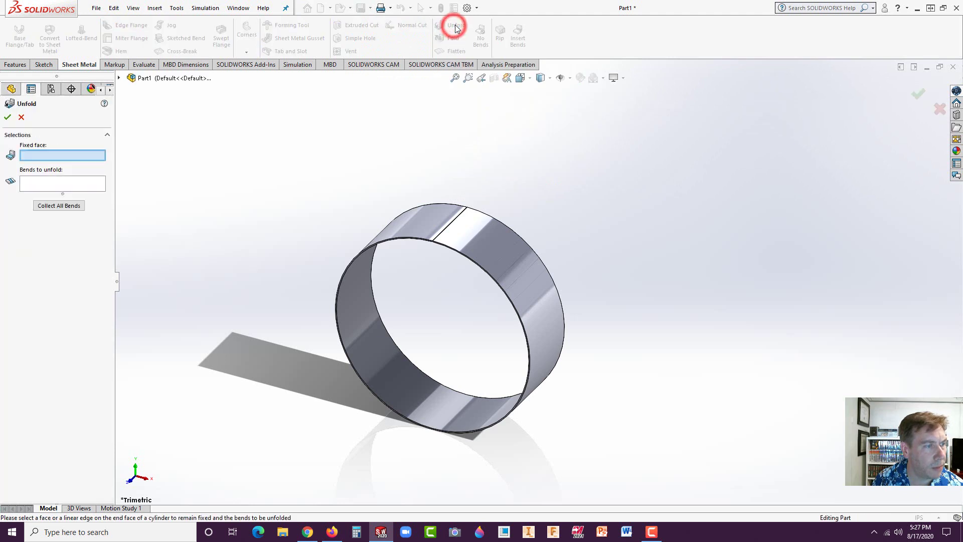
left_click(450, 230)
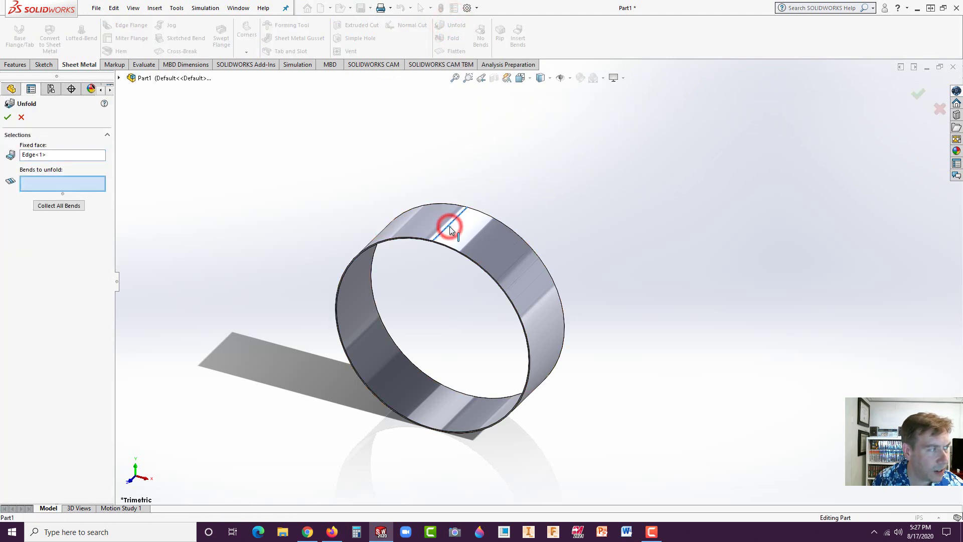
left_click(66, 206)
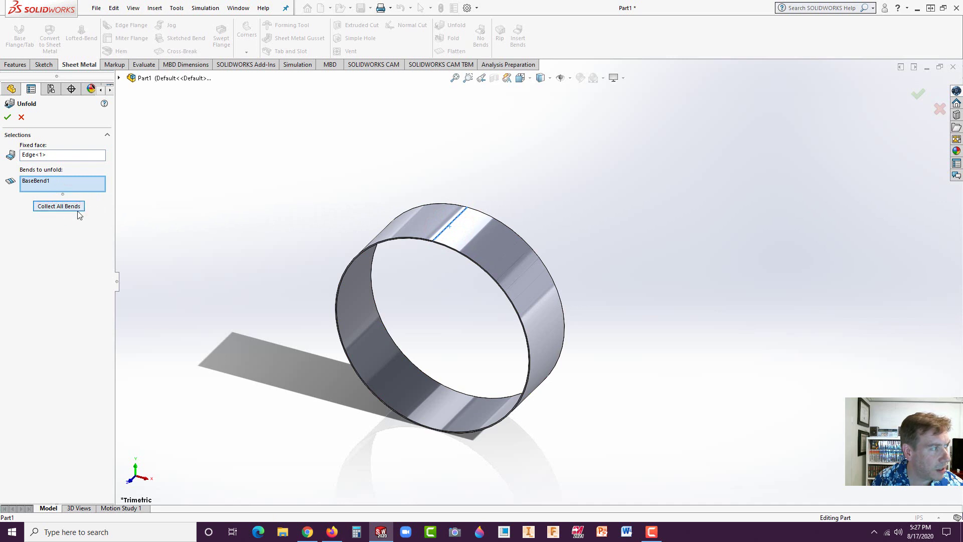
left_click(6, 117)
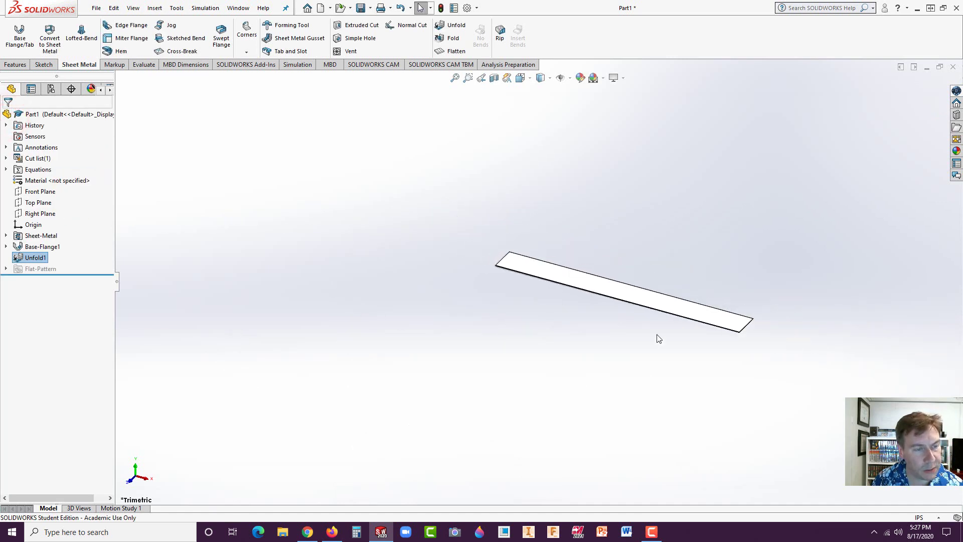
scroll(658, 339, "down", 3)
- Sketch a centre-point straight slot on the flat strip's face near its left end
left_click(507, 248)
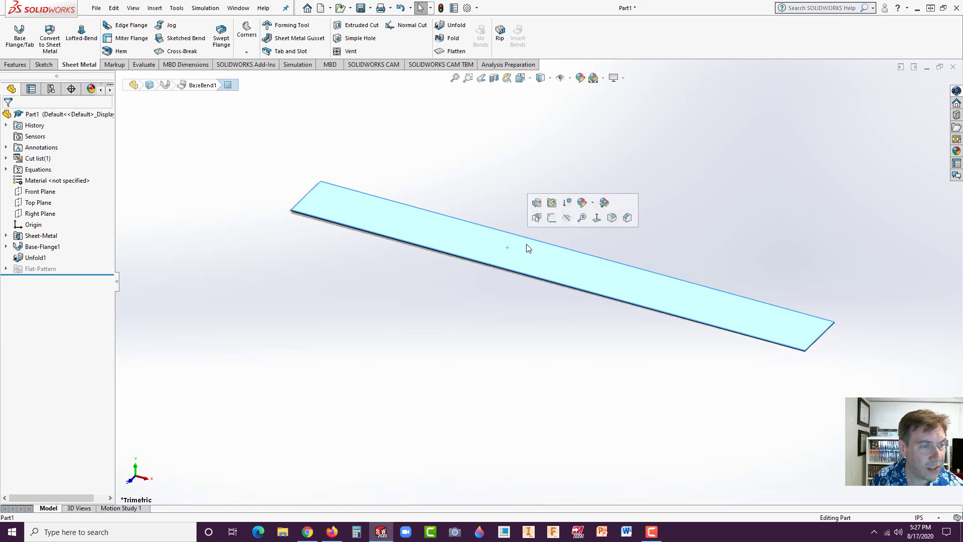
left_click(551, 218)
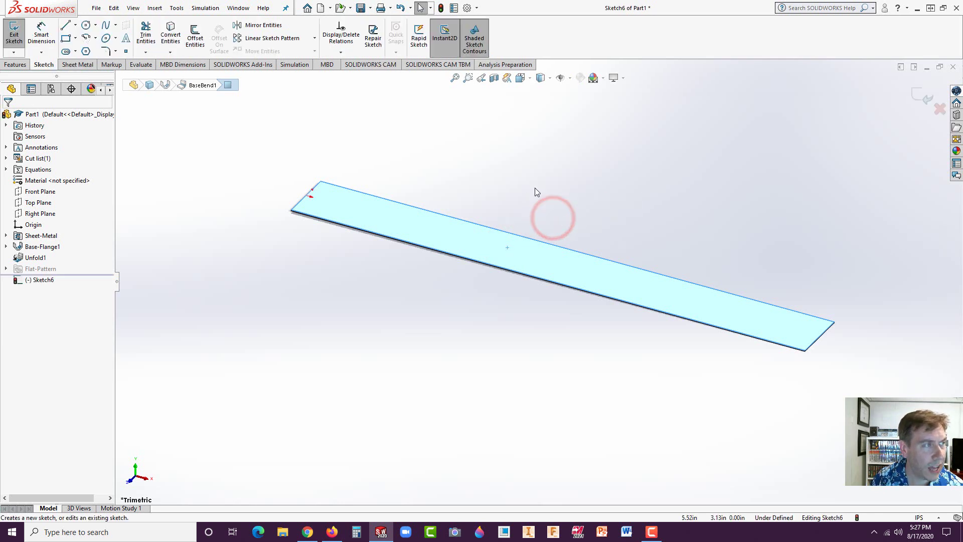
scroll(381, 213, "down", 5)
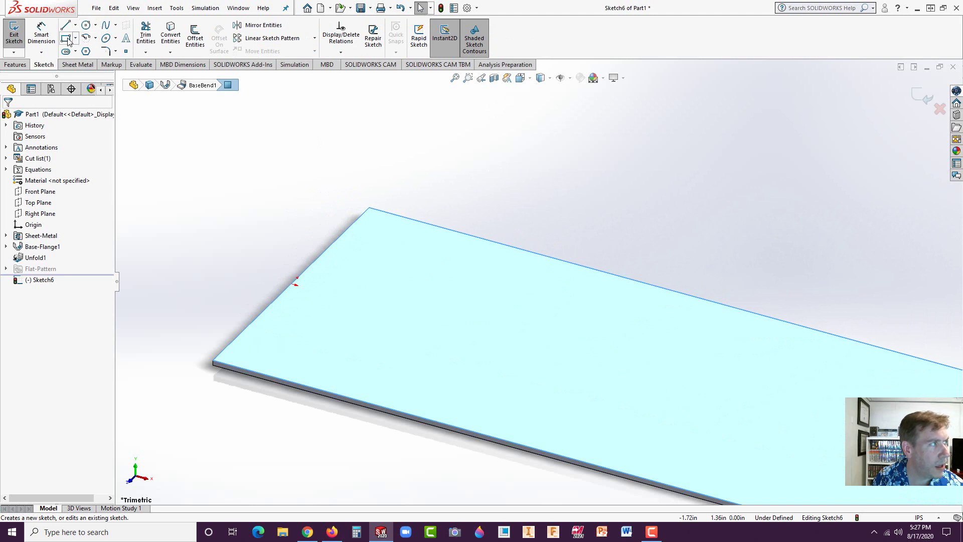
left_click(76, 52)
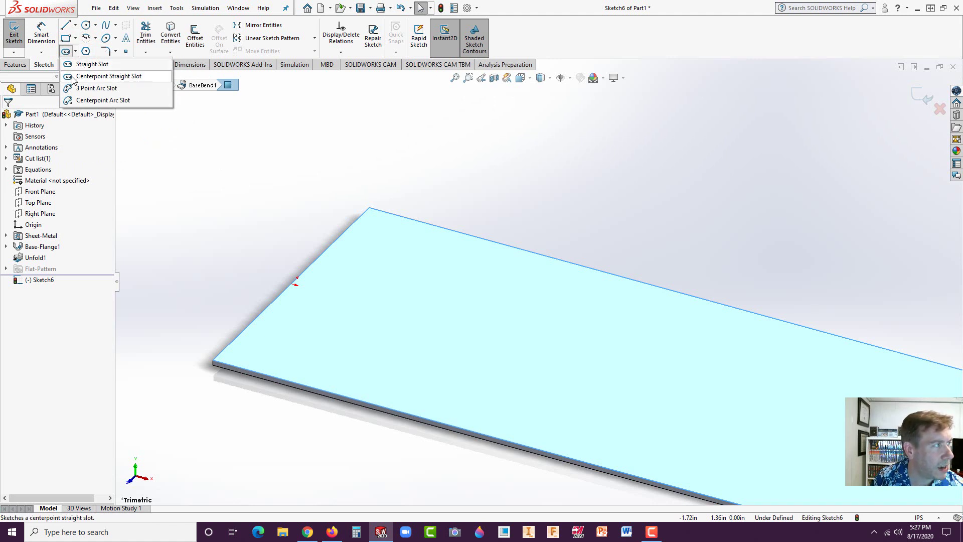
left_click(71, 76)
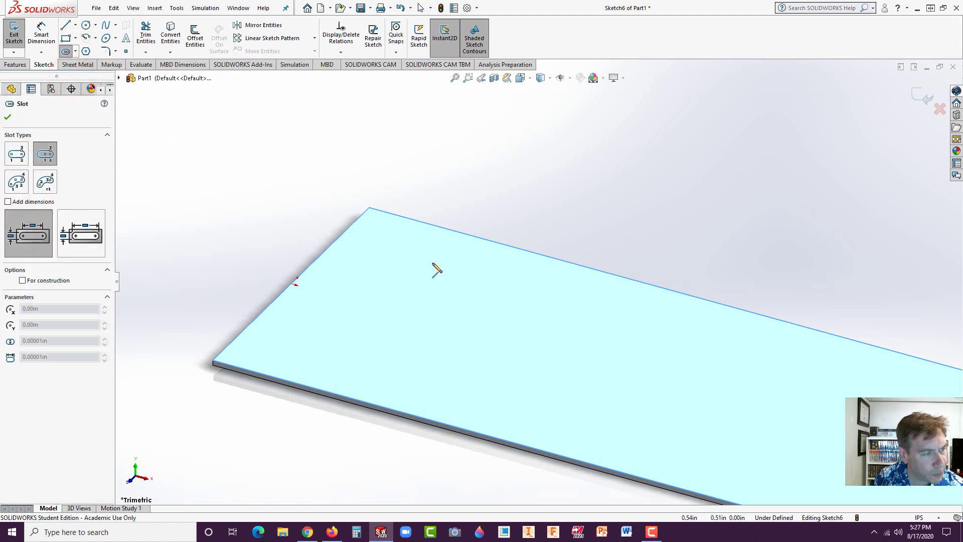
left_click(349, 300)
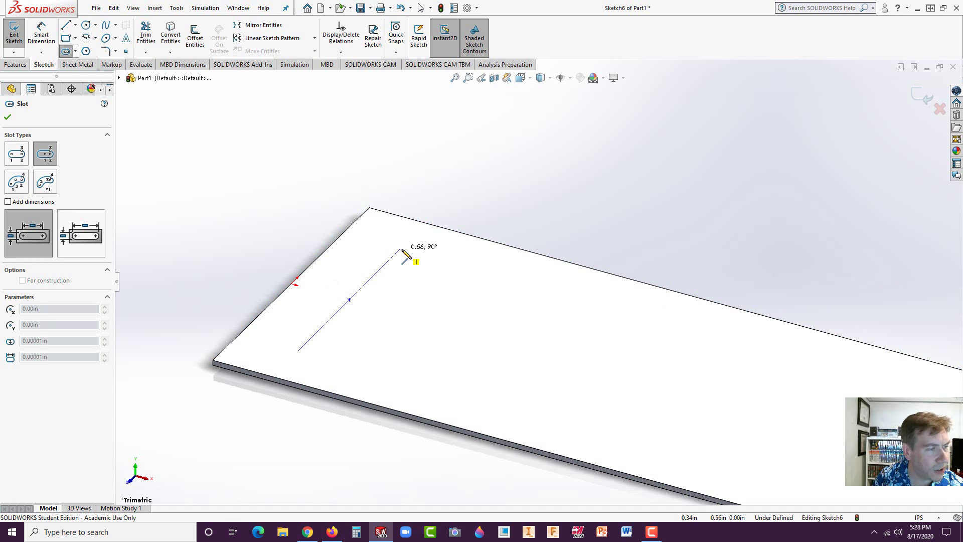
left_click(402, 249)
left_click(430, 251)
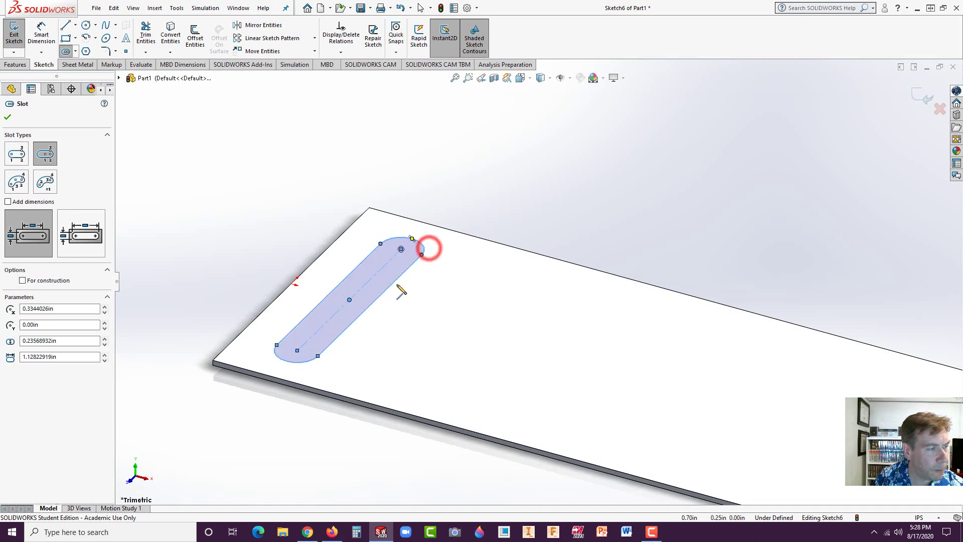
left_click(40, 33)
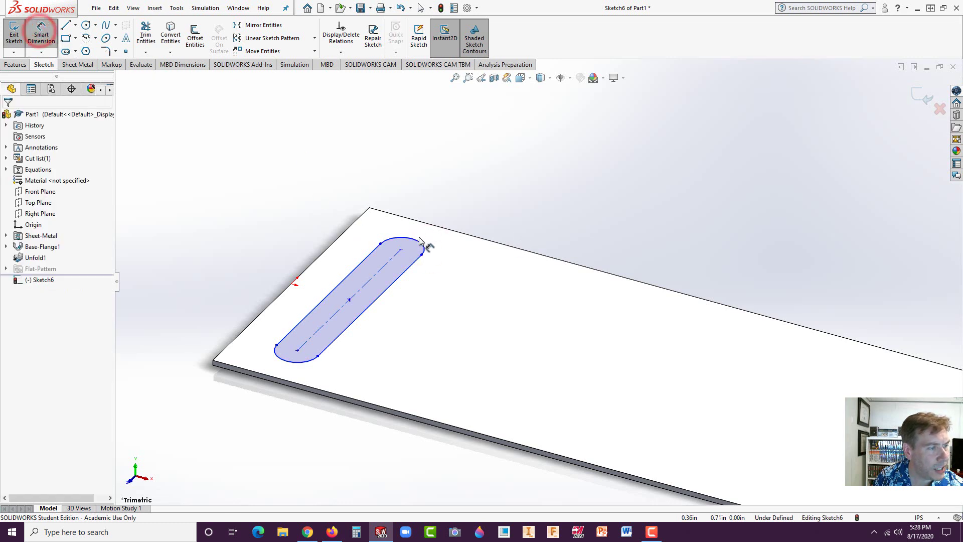
- Dimension the slot end radius 0.125 in and its offset from the plate end edge 0.25 in
left_click(420, 244)
left_click(519, 204)
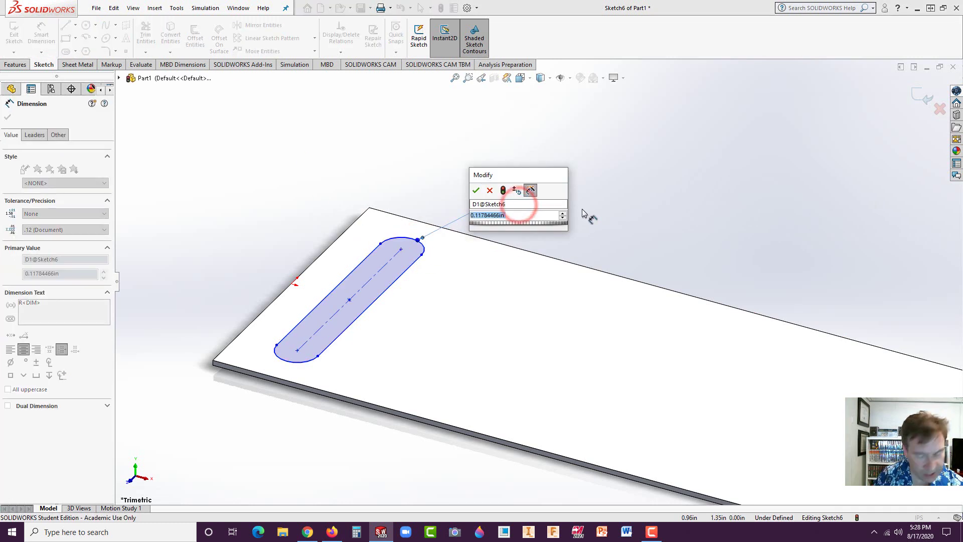
type(".125")
key("Return")
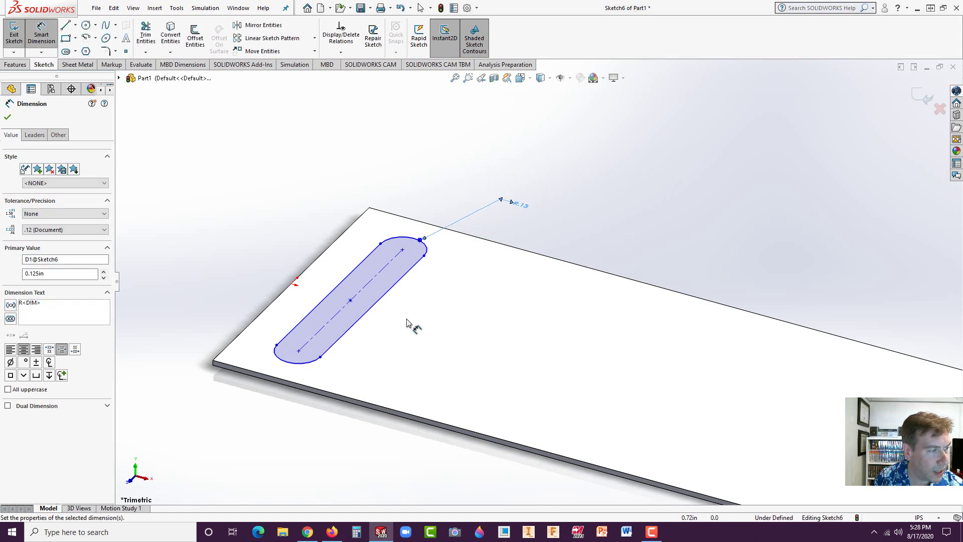
left_click(363, 289)
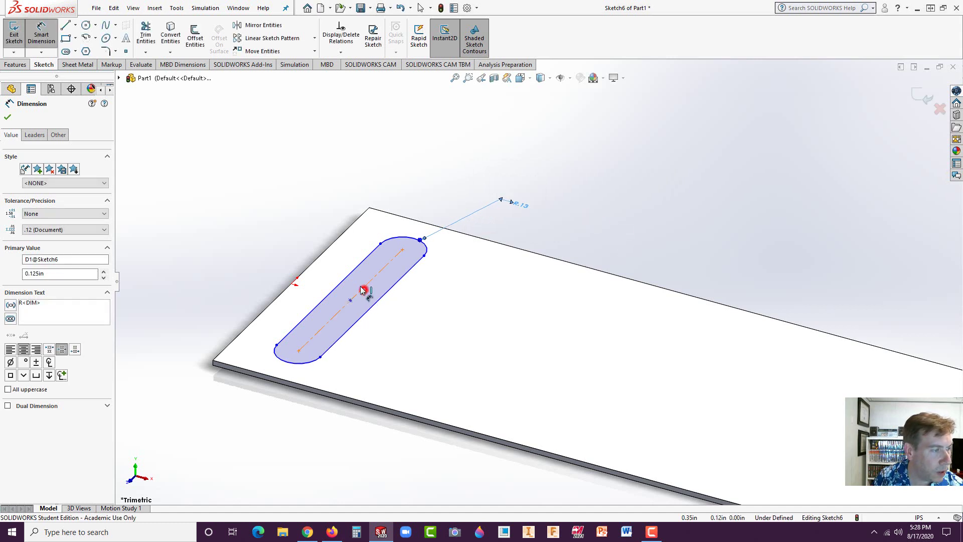
left_click(321, 254)
left_click(426, 182)
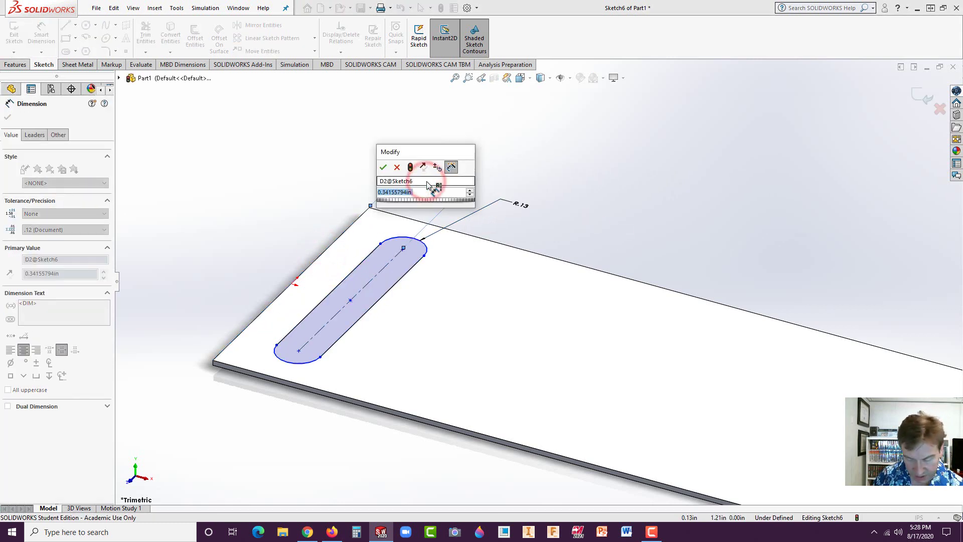
type(".25")
key("Return")
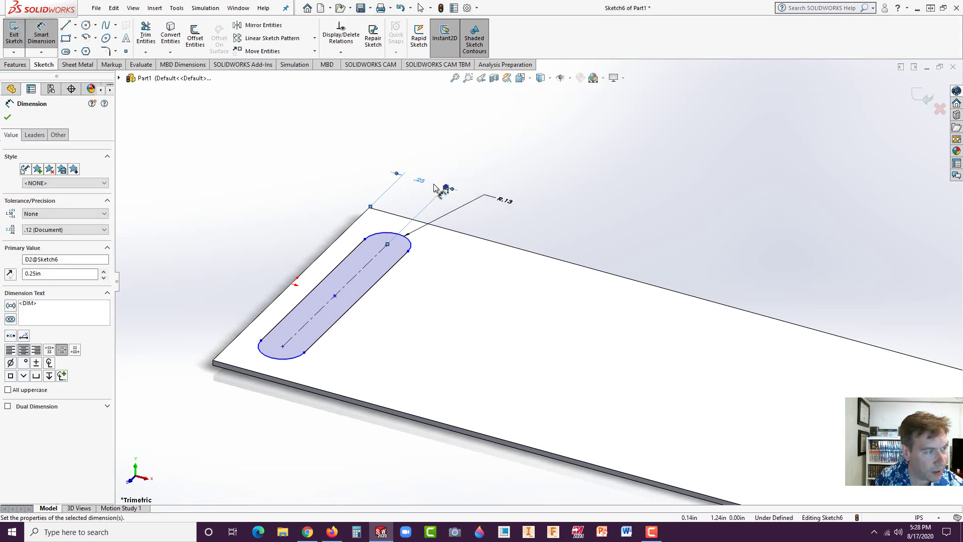
- Dimension the slot length 1.00 in, then select the slot to check its parameters
scroll(344, 275, "up", 3)
scroll(597, 285, "down", 1)
scroll(404, 283, "down", 1)
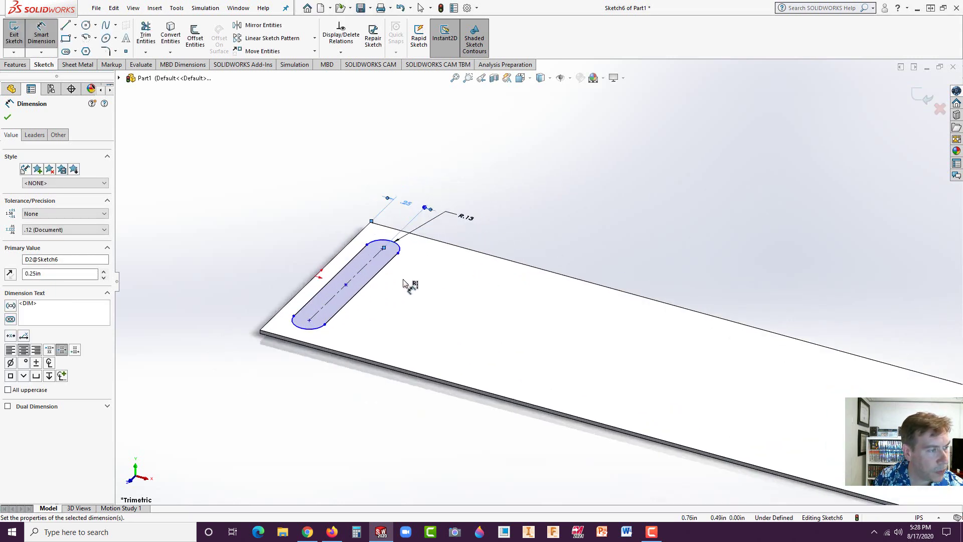
scroll(313, 331, "down", 1)
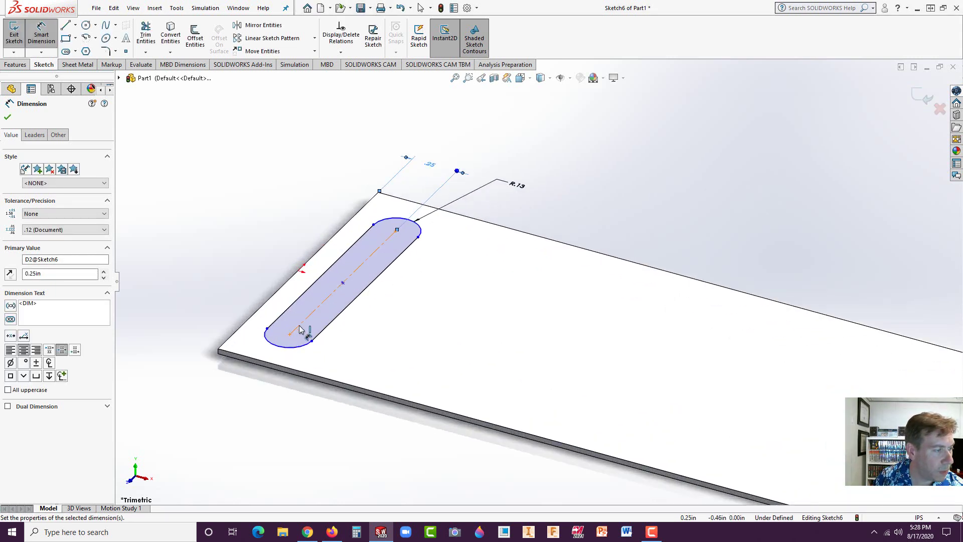
left_click(300, 329)
left_click(268, 251)
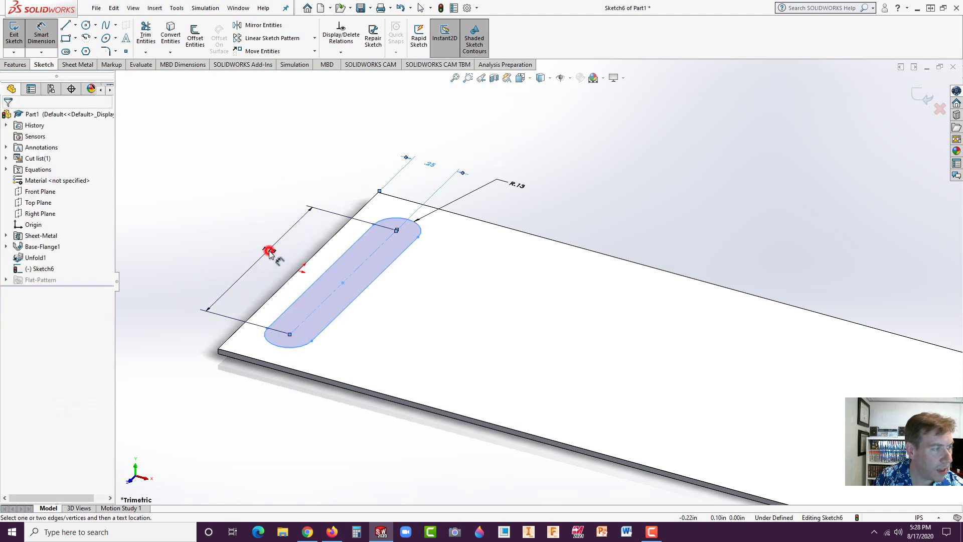
type("1")
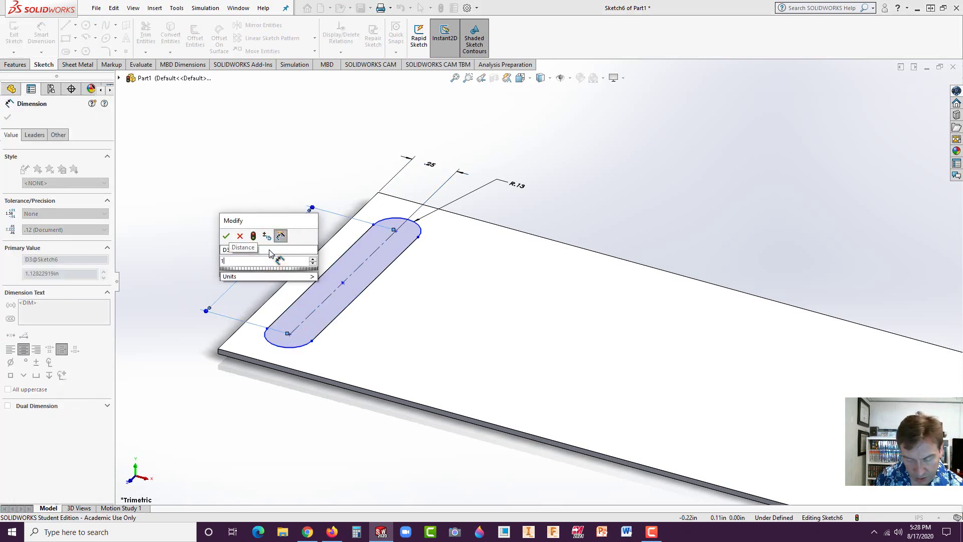
key("Return")
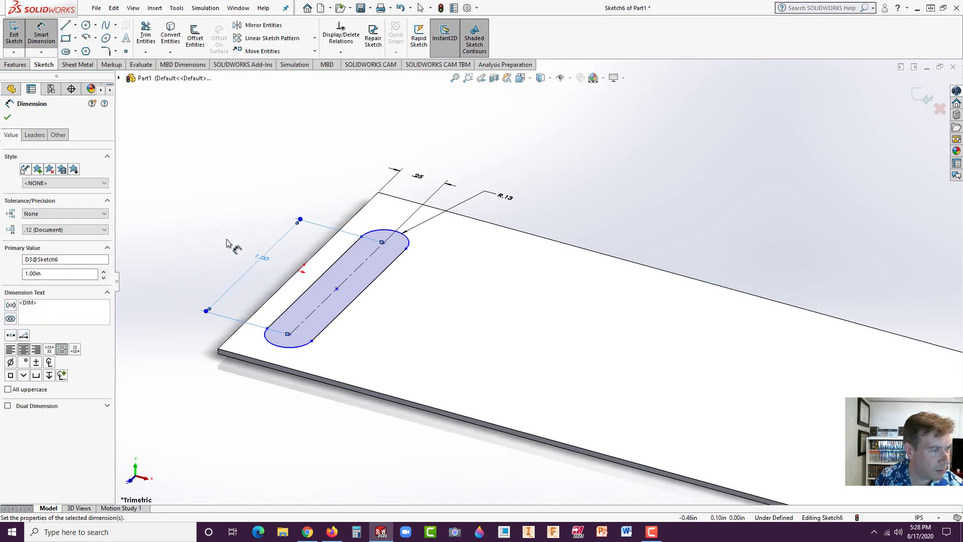
left_click(232, 203)
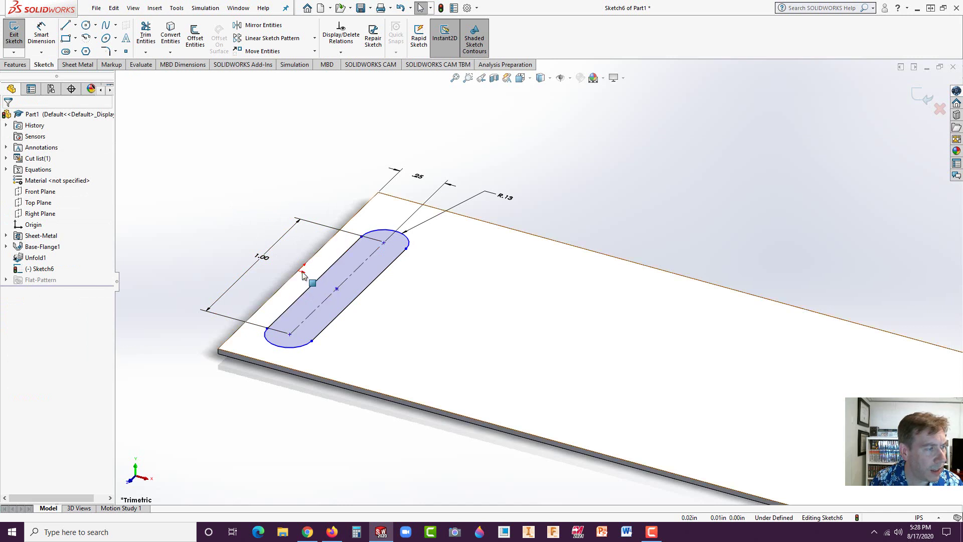
left_click(337, 289)
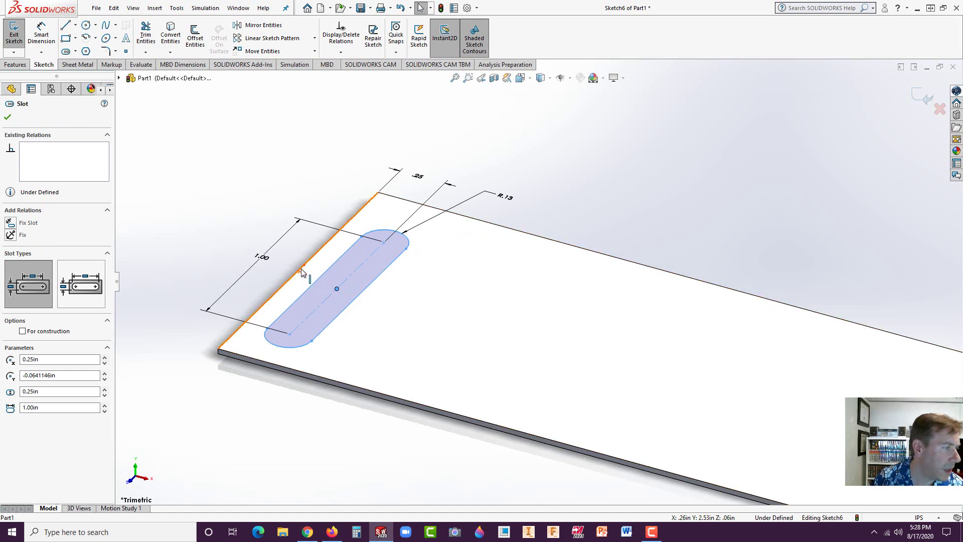
- Draw a construction centerline from the plate edge to the slot centre and make it horizontal
left_click(245, 202)
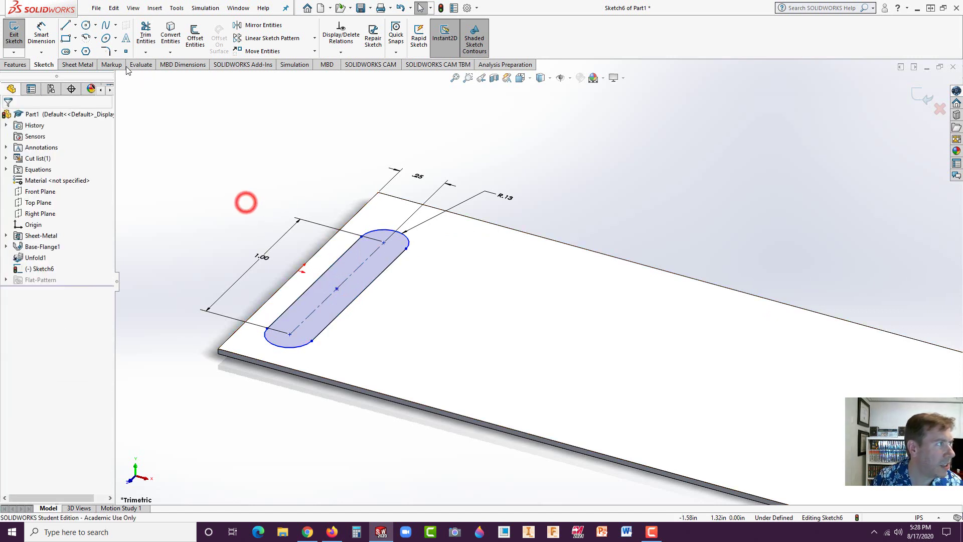
left_click(75, 26)
left_click(88, 48)
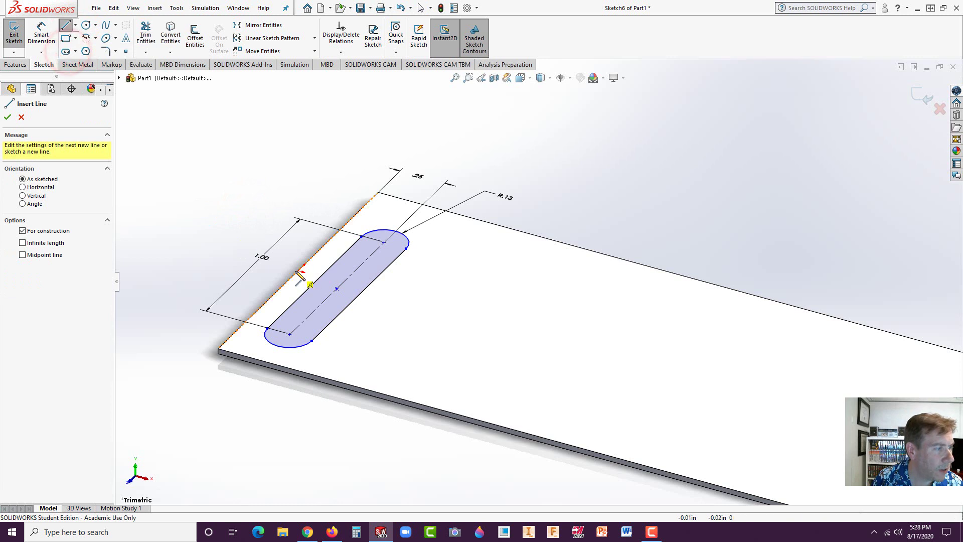
left_click(298, 271)
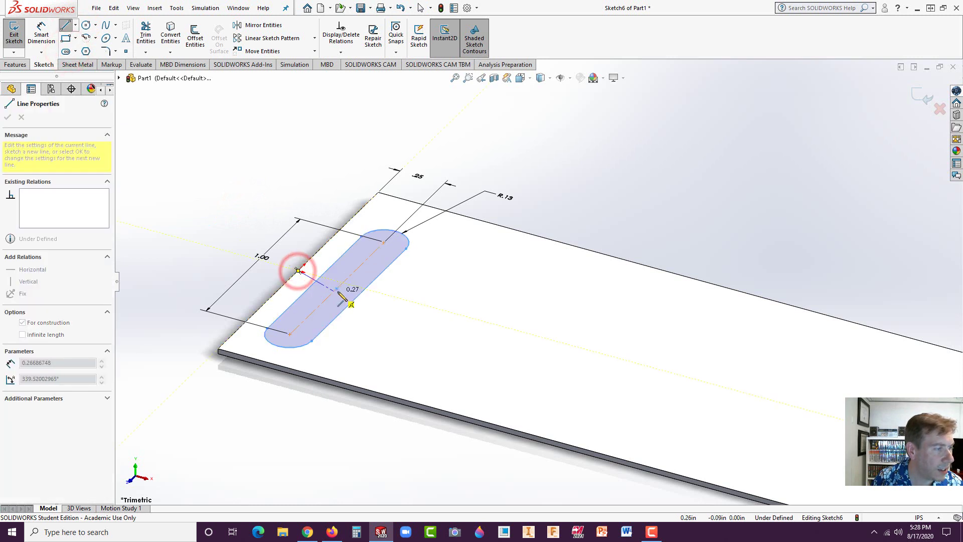
left_click(337, 289)
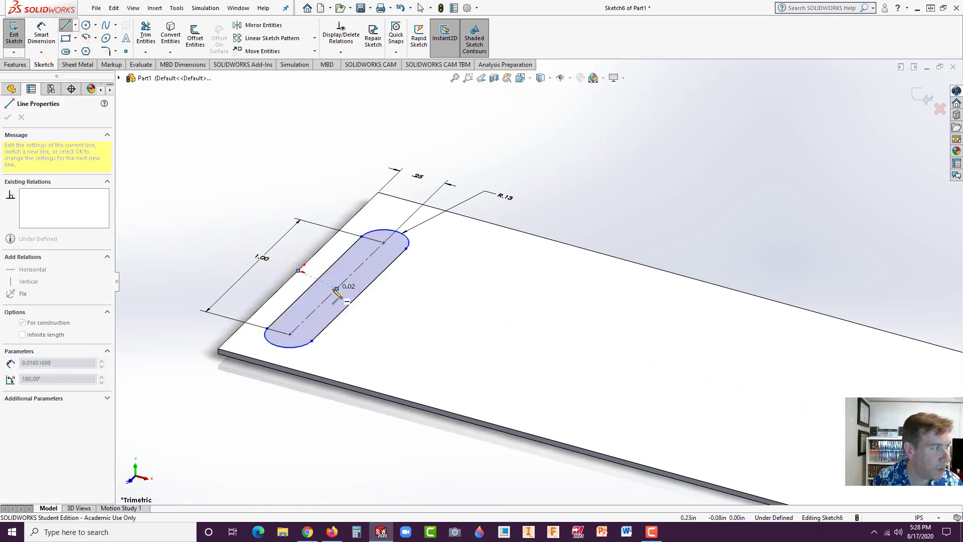
key("Escape")
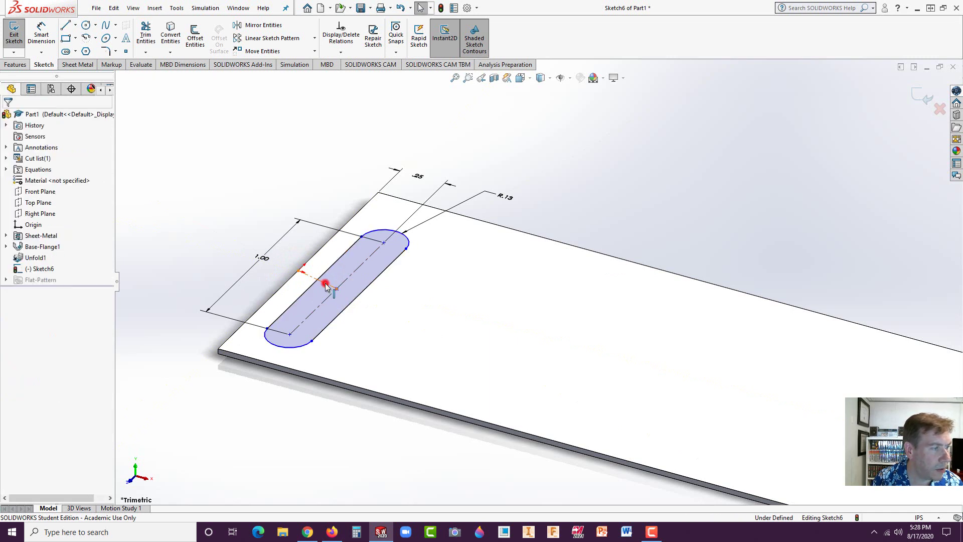
left_click(325, 284)
left_click(355, 241)
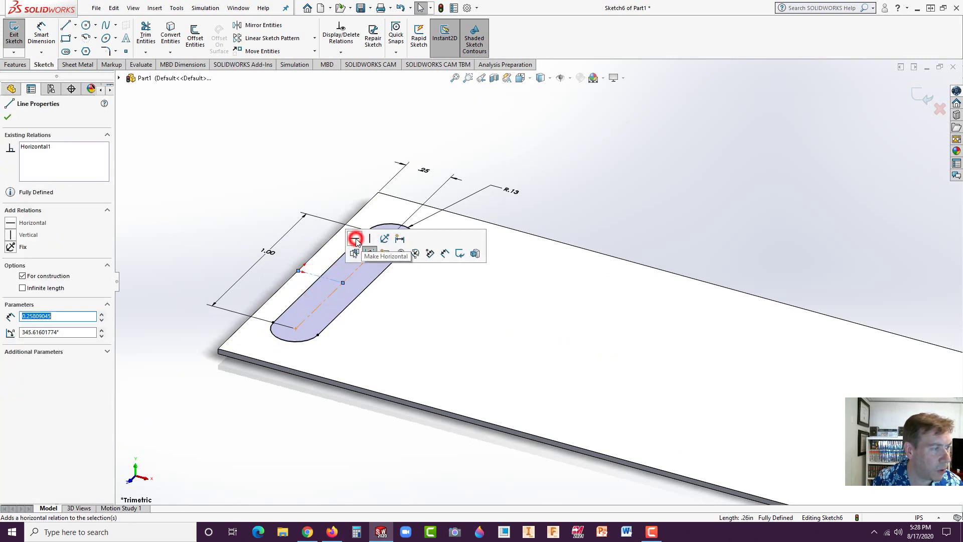
left_click(188, 197)
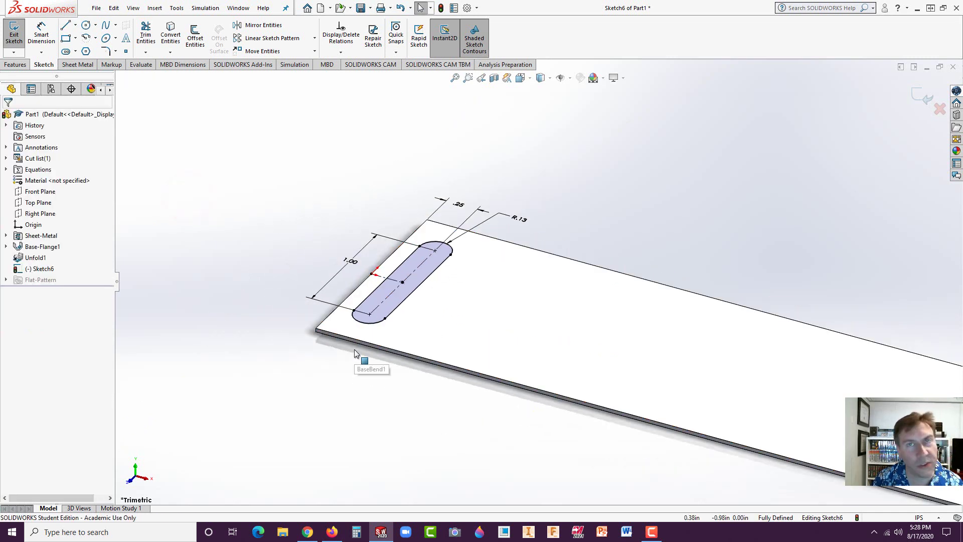
scroll(493, 350, "up", 3)
scroll(469, 283, "down", 3)
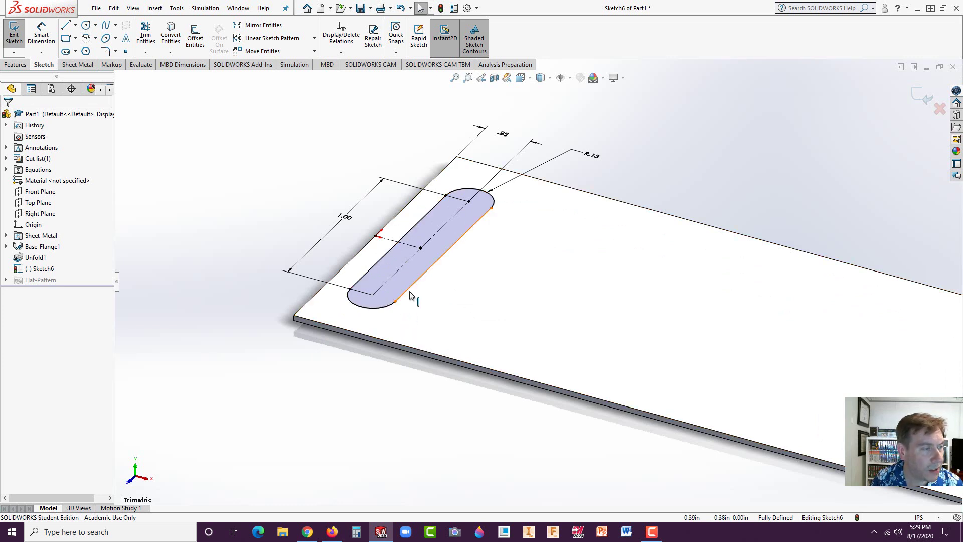
- Start a linear sketch pattern of the box-selected slot with 0.50 in spacing
left_click_drag(301, 171, 515, 347)
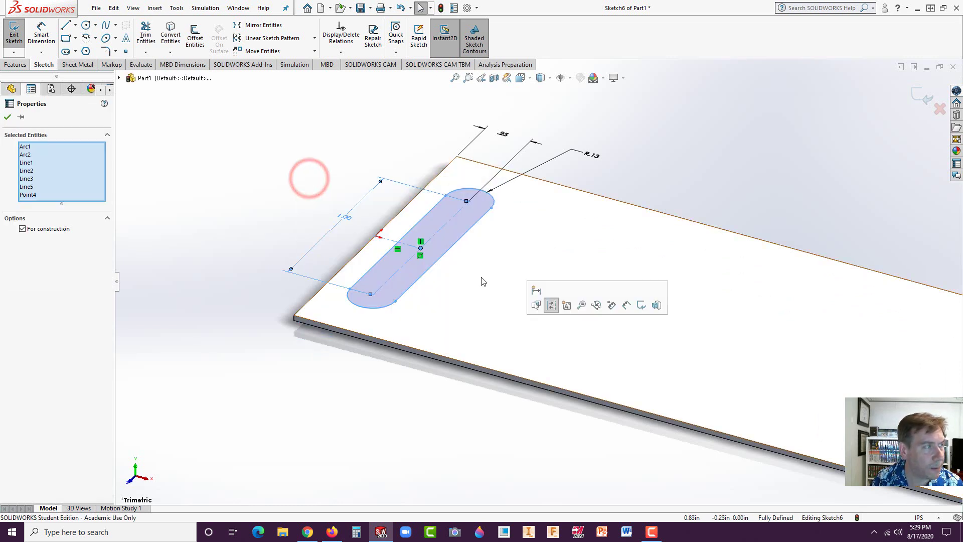
left_click(266, 41)
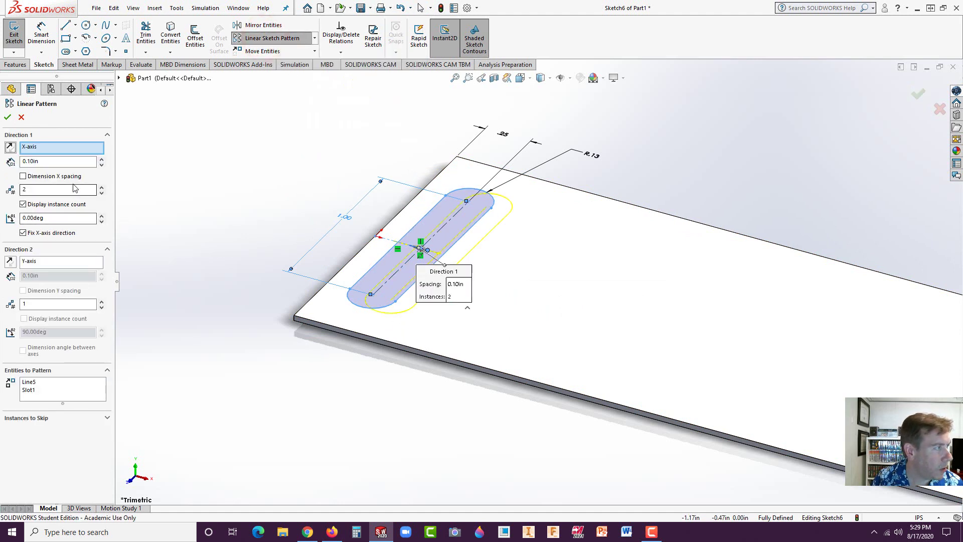
left_click(101, 159)
left_click(100, 159)
left_click(101, 159)
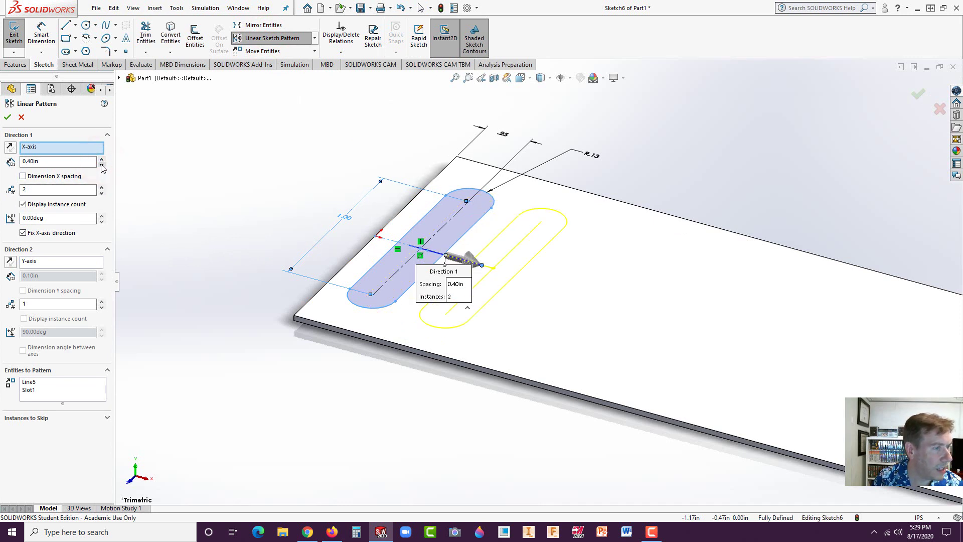
left_click(101, 165)
double_click(64, 159)
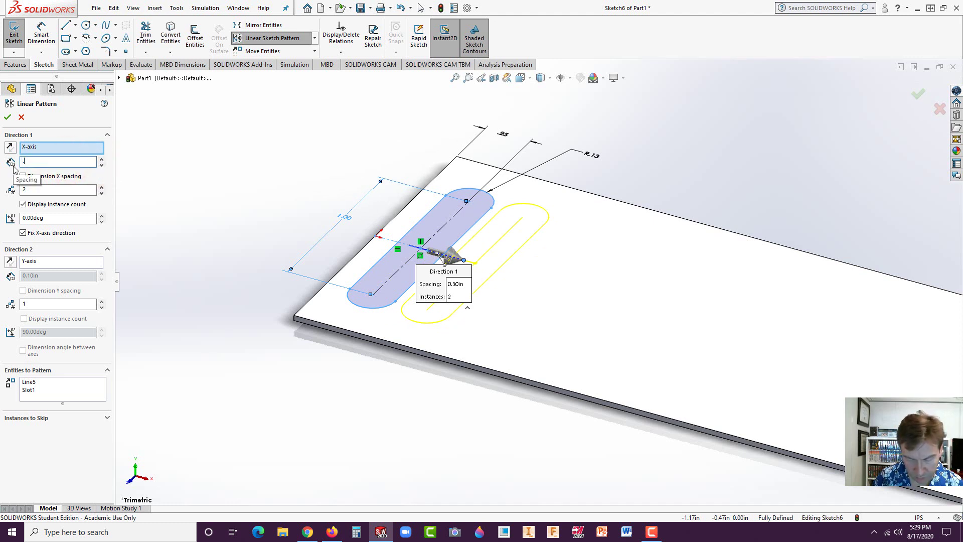
type(".5")
key("Return")
- Set the slot pattern to 31 instances and accept it
scroll(351, 235, "up", 5)
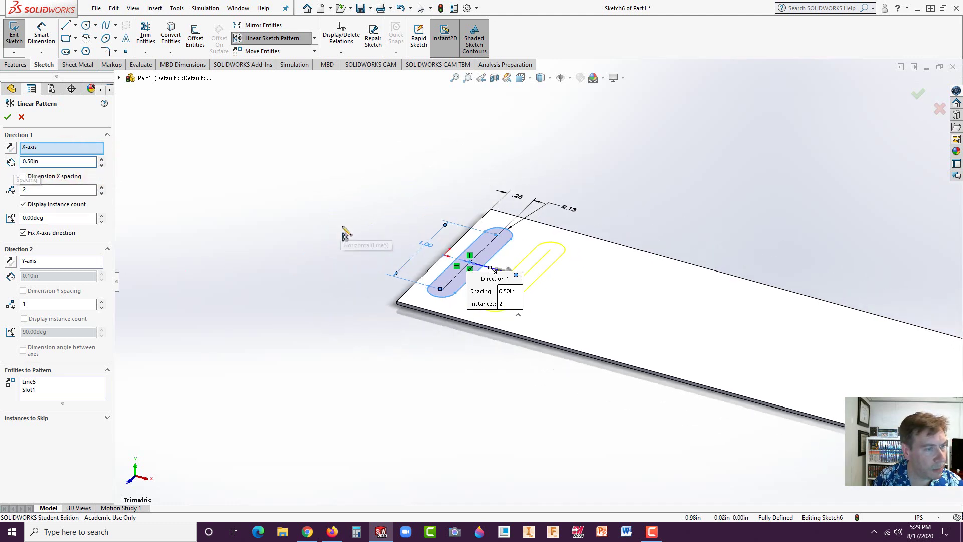
scroll(537, 346, "up", 3)
scroll(787, 346, "down", 2)
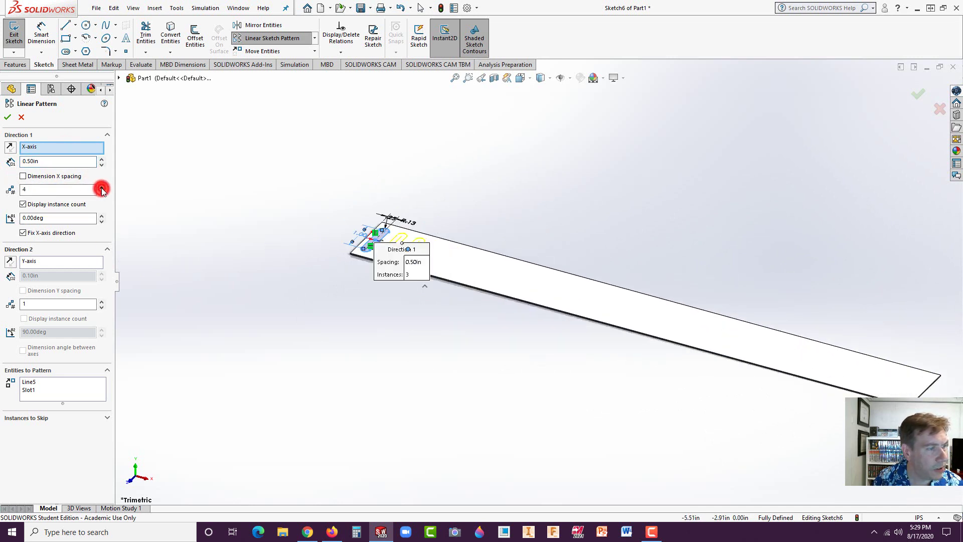
left_click_drag(101, 189, 101, 189)
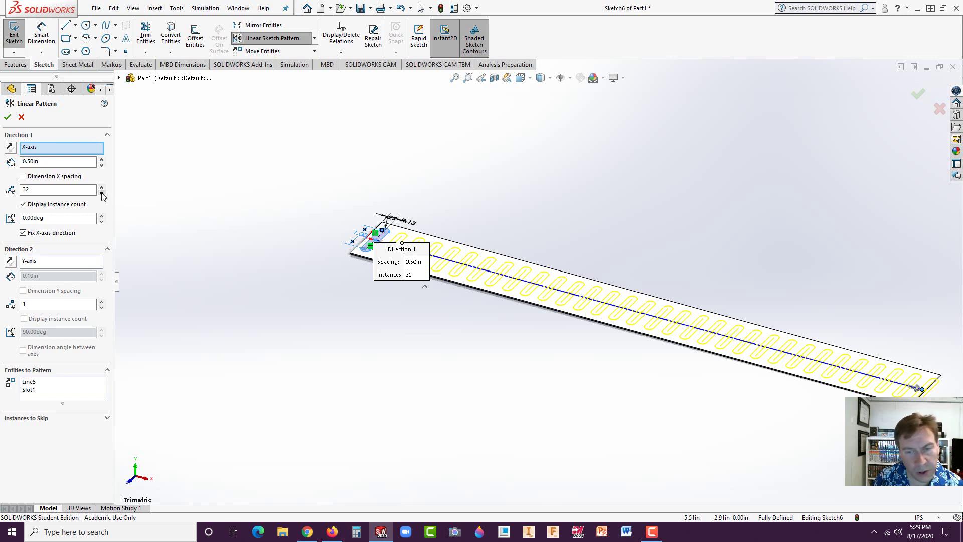
left_click(102, 193)
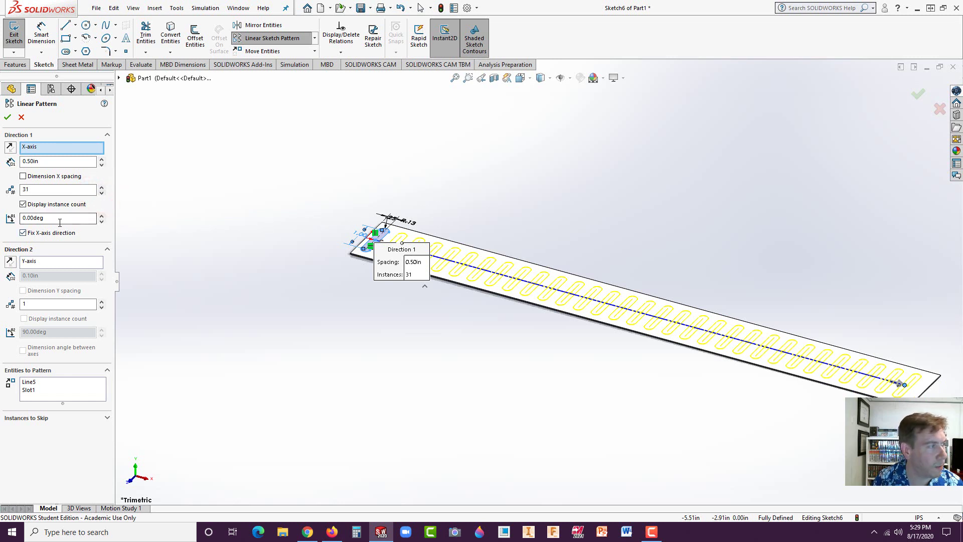
left_click(7, 117)
scroll(431, 226, "down", 5)
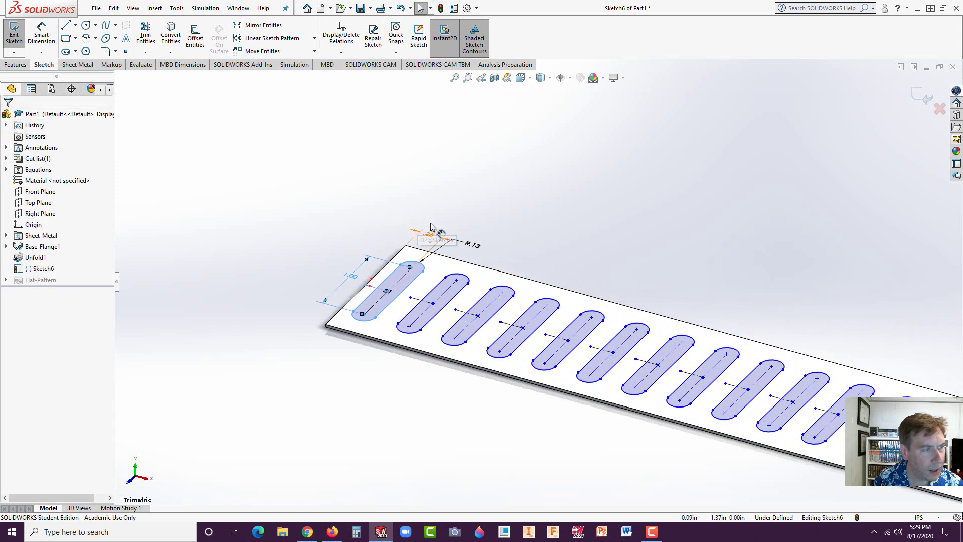
- Change the 0.25in offset dimension to 0.50in
scroll(440, 227, "down", 3)
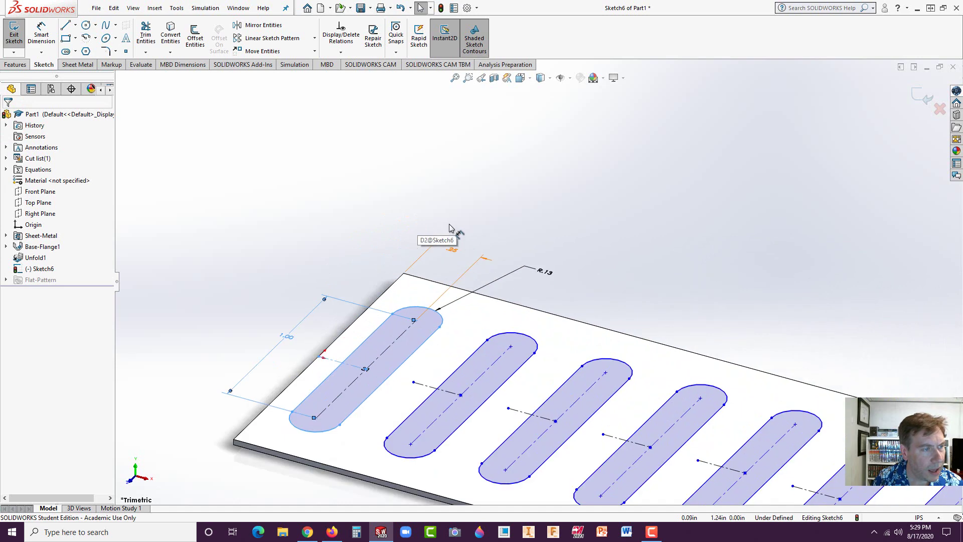
left_click(453, 250)
double_click(455, 252)
type(".5")
key("Return")
- Change the 0.50in slot spacing dimension to 0.375in and close the dimension
scroll(423, 346, "up", 8)
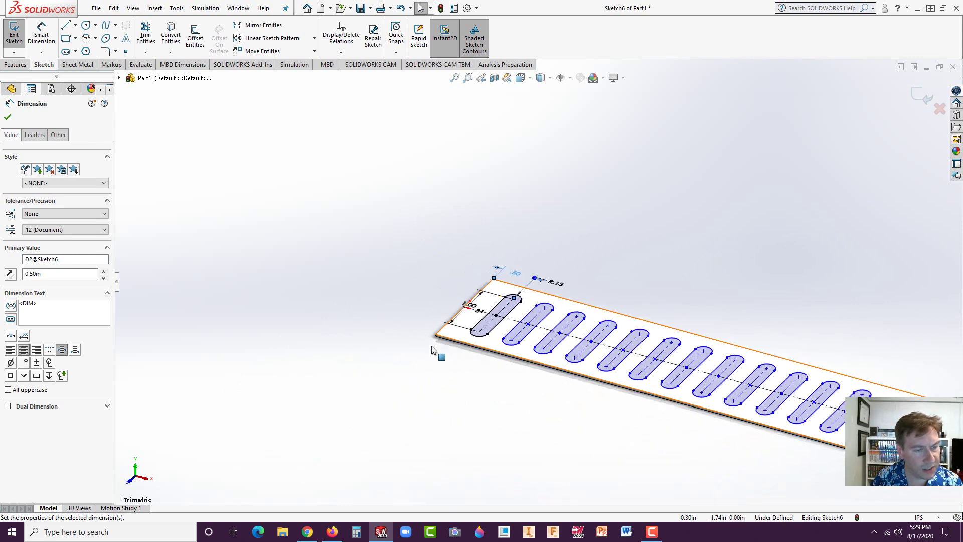
scroll(534, 276, "down", 5)
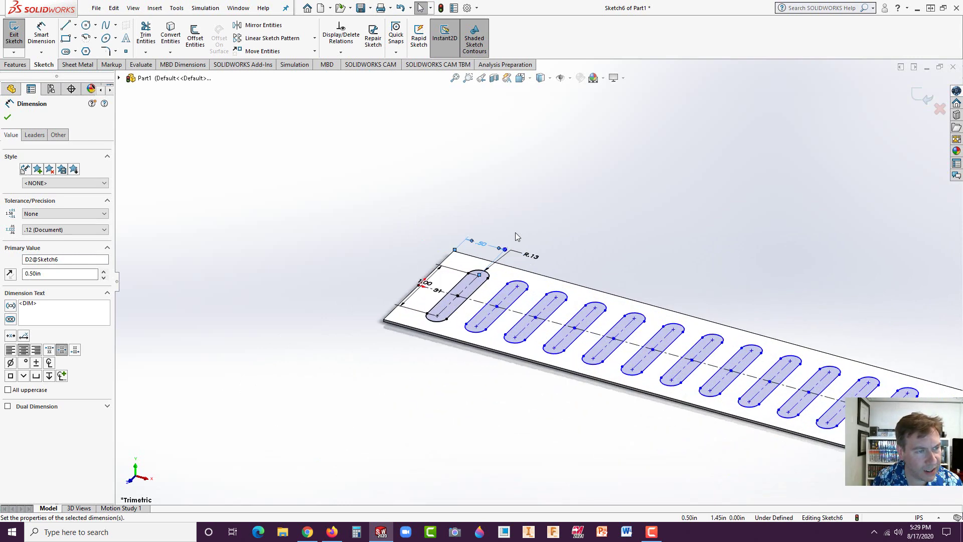
double_click(454, 269)
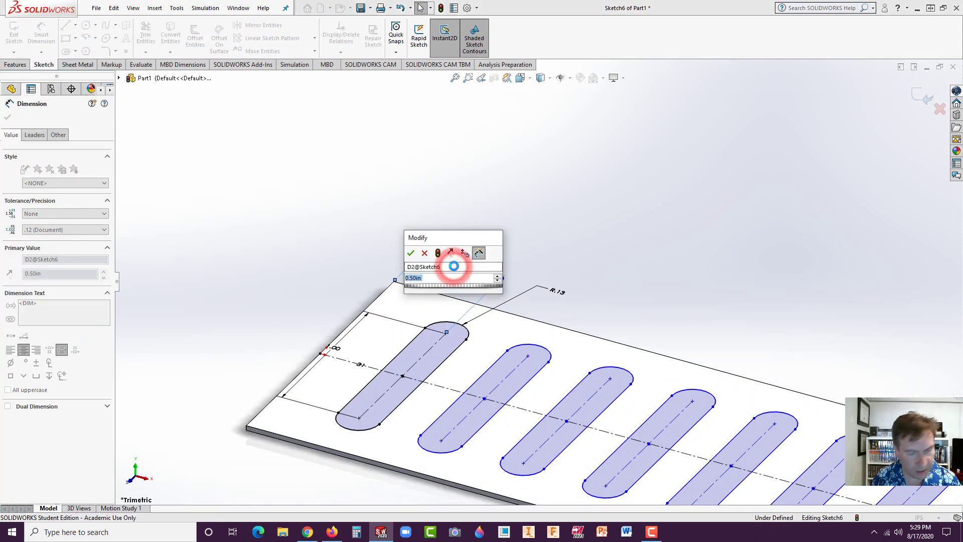
type(".375")
key("Return")
scroll(507, 336, "up", 6)
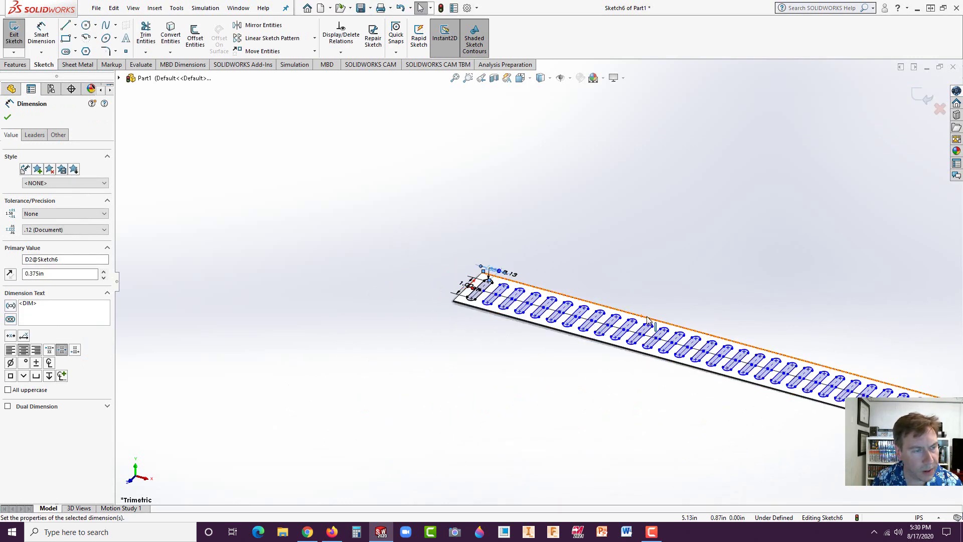
scroll(606, 344, "up", 3)
scroll(607, 313, "down", 2)
scroll(607, 314, "down", 1)
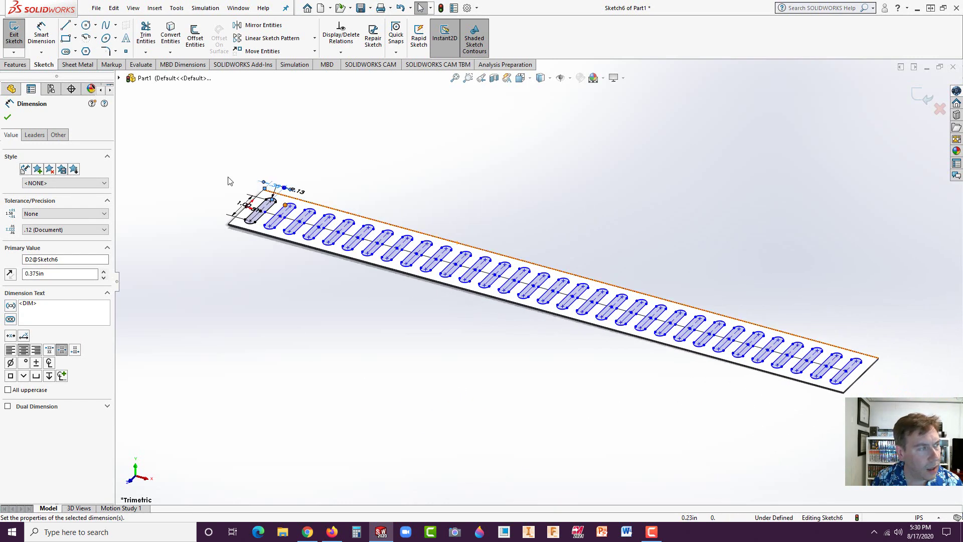
left_click(8, 116)
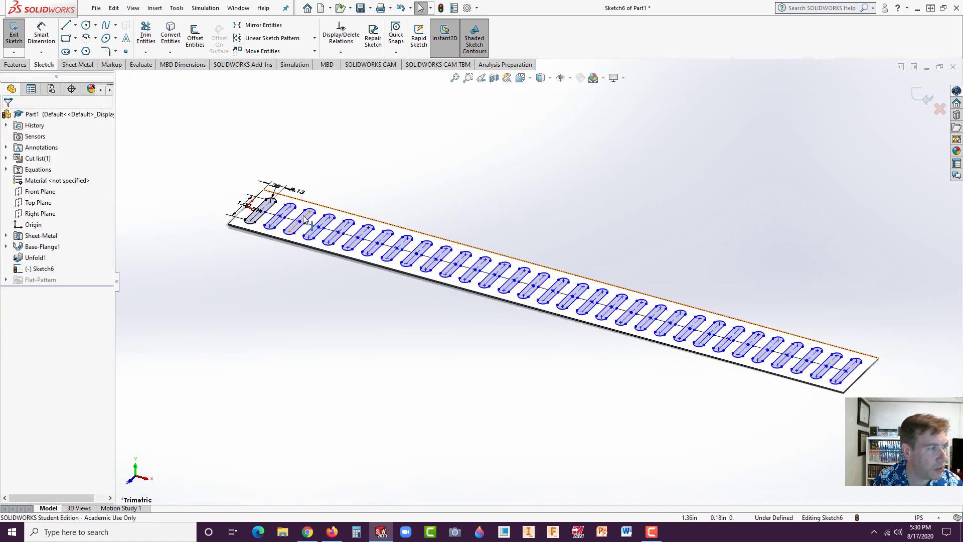
scroll(304, 217, "down", 2)
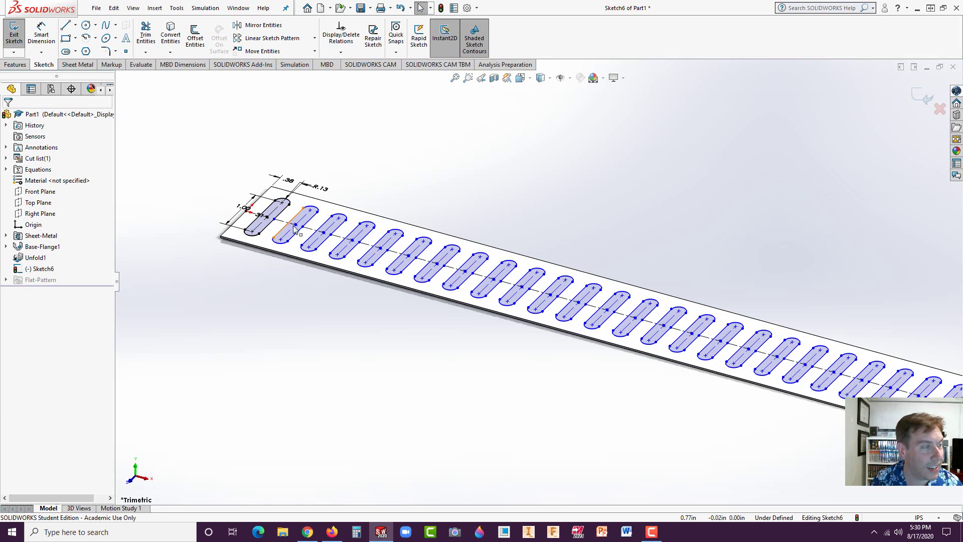
- Add a Horizontal relation to the slot centerline
left_click(307, 230)
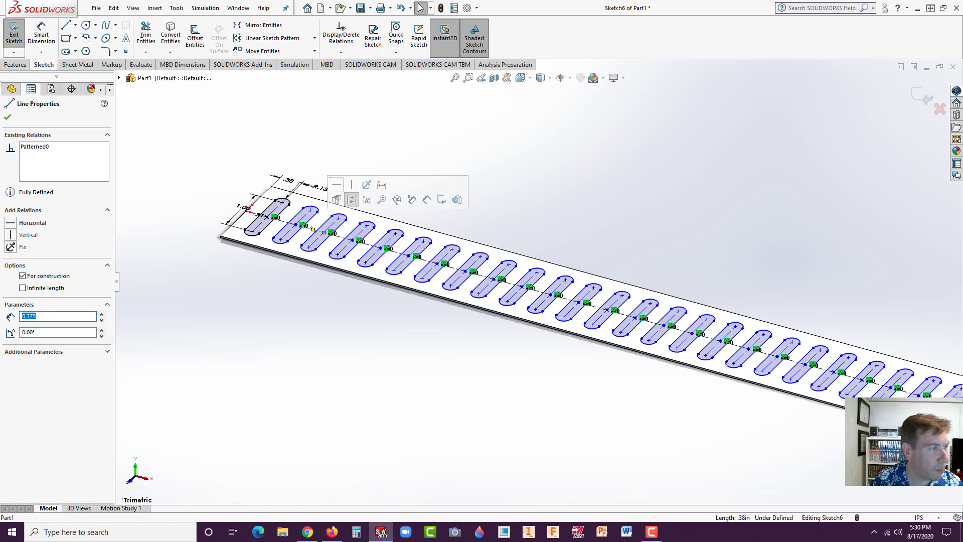
left_click(336, 185)
left_click(259, 299)
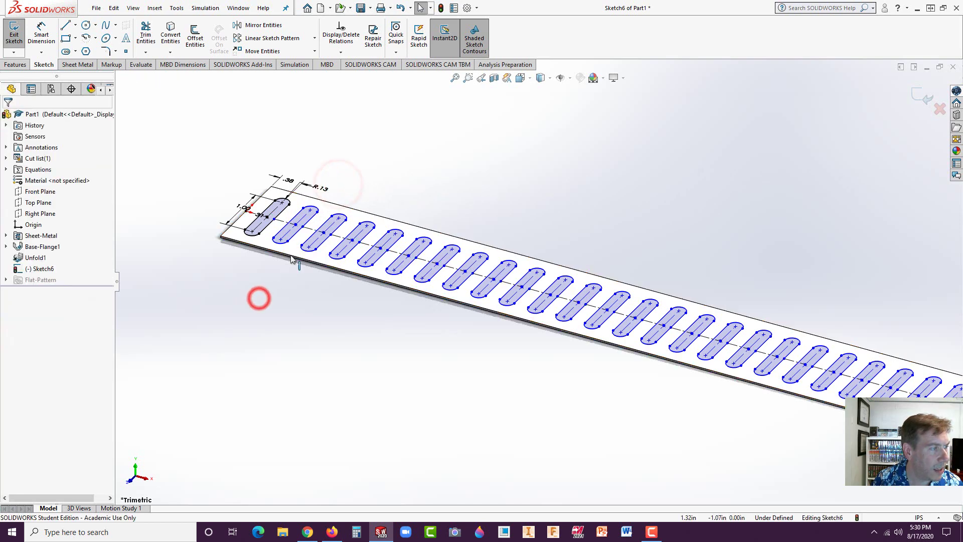
- Try a .38 dimension between the slots and discard it as redundant
left_click(38, 33)
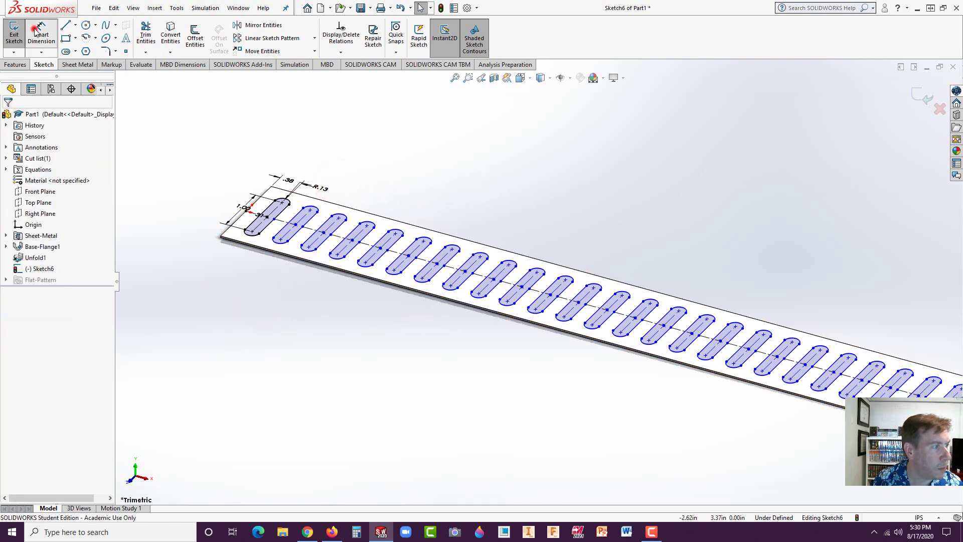
left_click(279, 221)
left_click(264, 210)
left_click(353, 181)
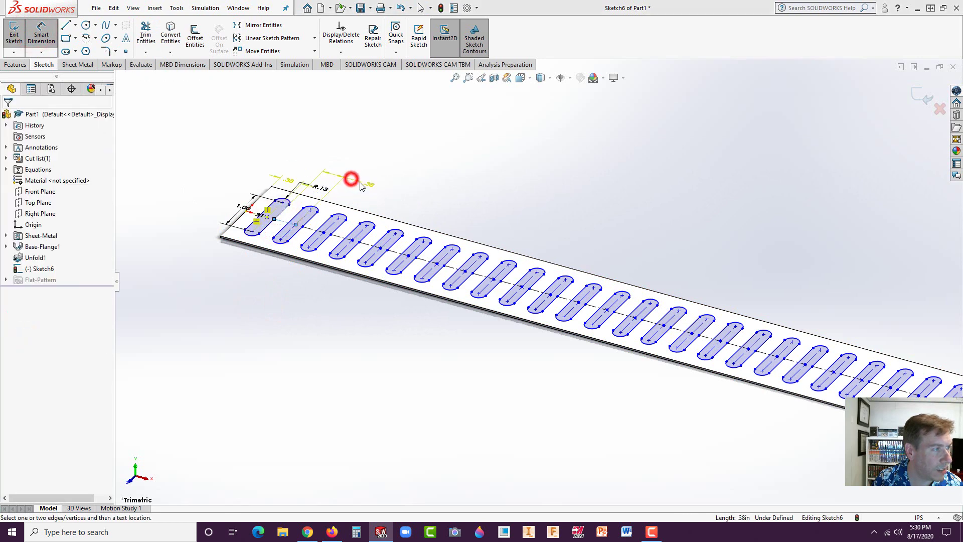
left_click(711, 181)
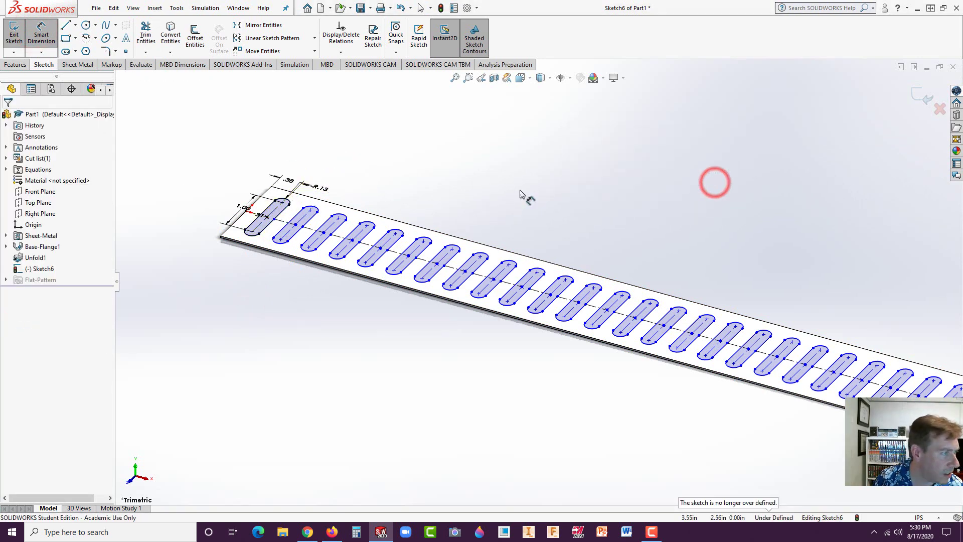
key("Escape")
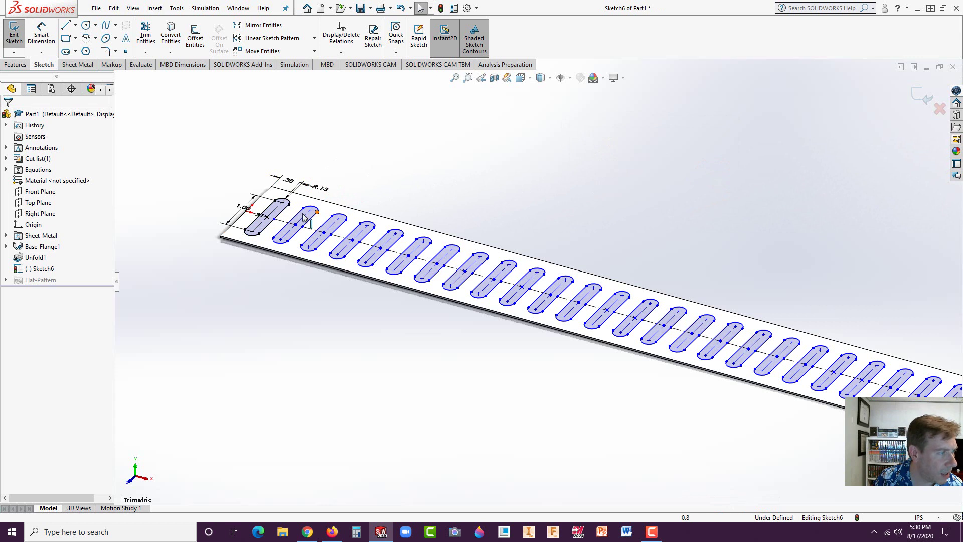
- Dimension the first two slots 0.50in apart, fully defining Sketch6
left_click(42, 34)
left_click(295, 221)
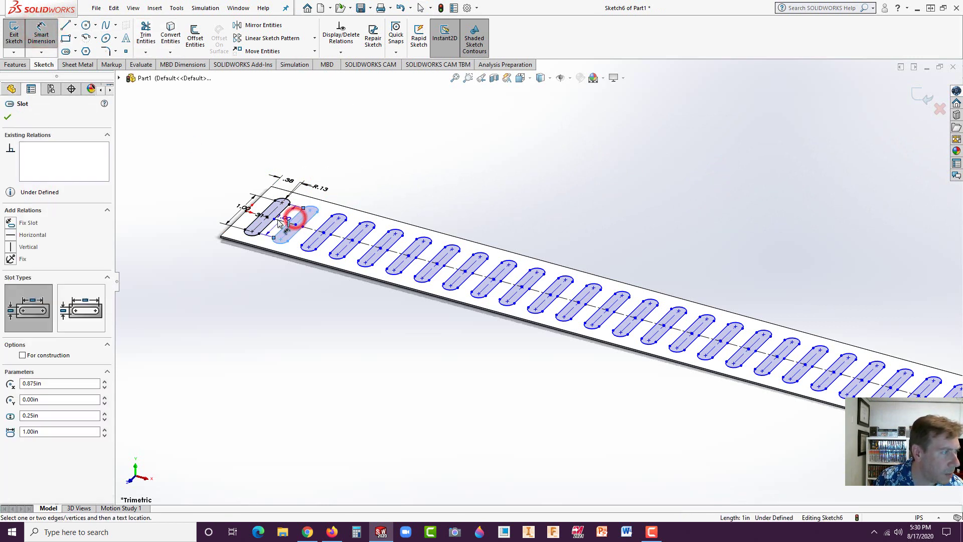
left_click(254, 220)
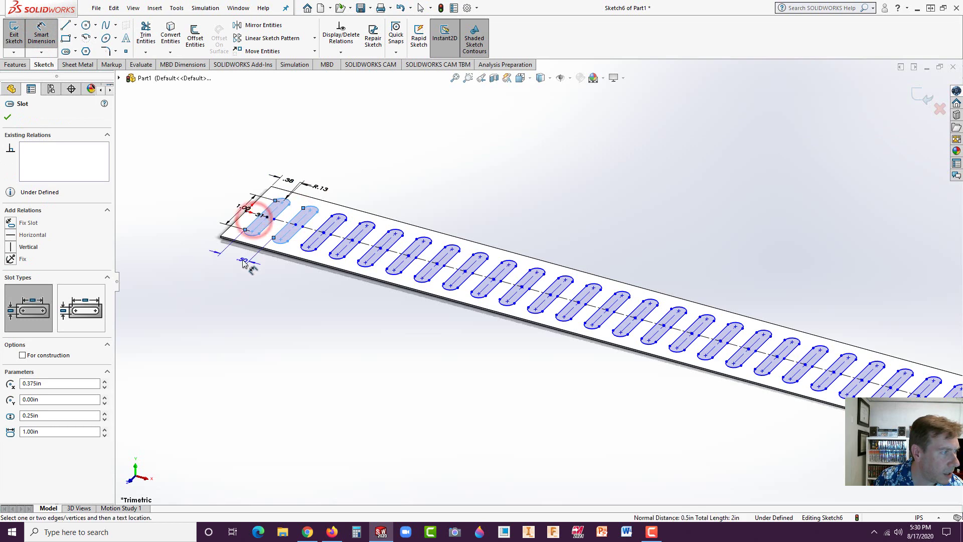
left_click(240, 262)
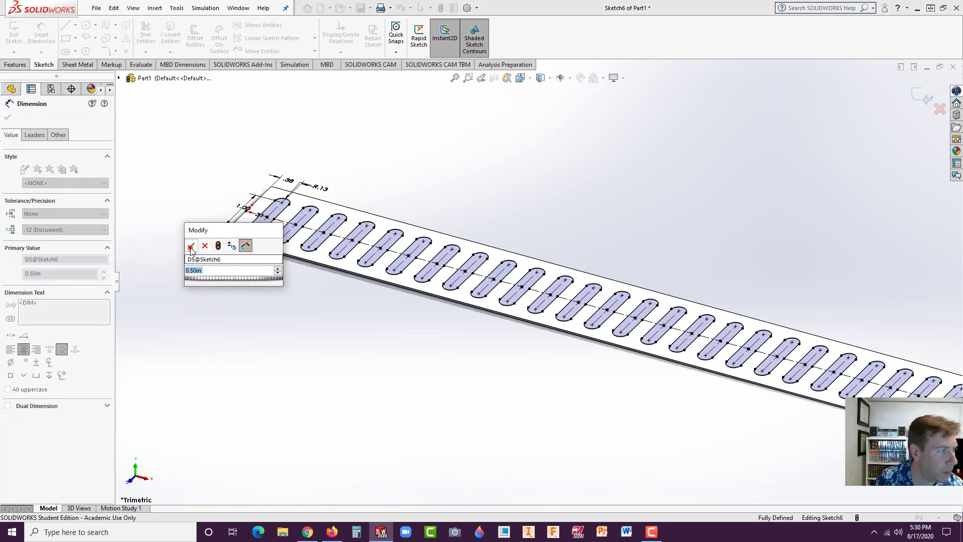
left_click(192, 246)
left_click(269, 308)
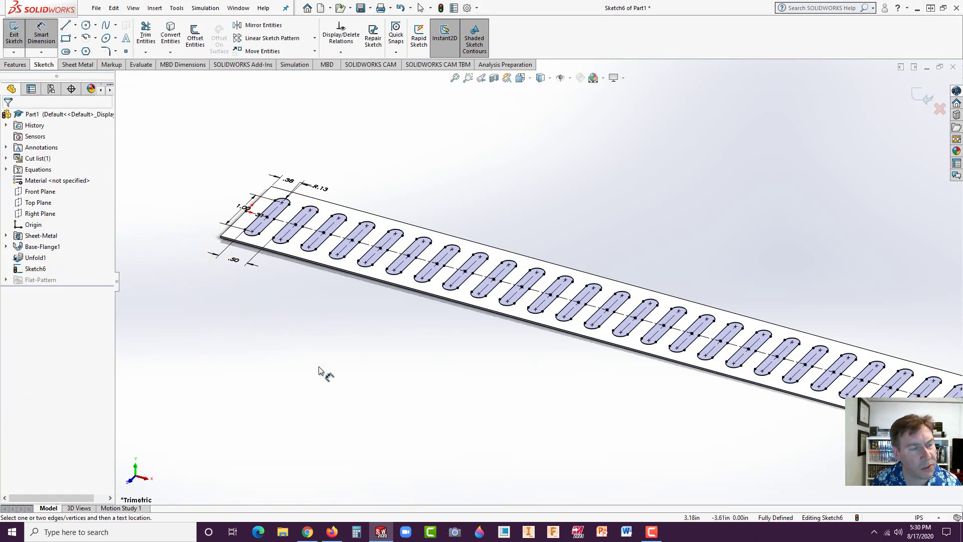
scroll(319, 371, "up", 3)
scroll(561, 310, "up", 1)
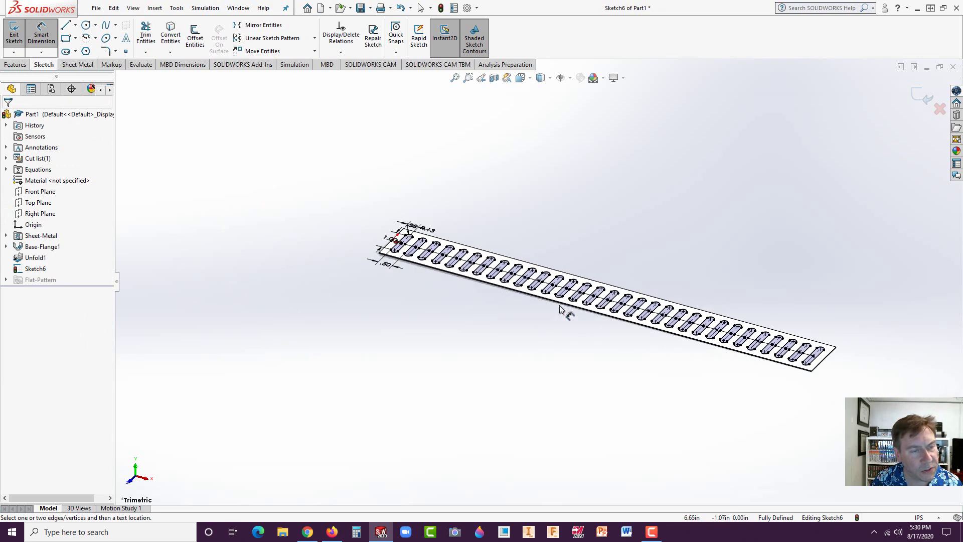
- Extrude-cut the slot sketch through the strip with depth linked to sheet thickness
left_click(15, 65)
left_click(151, 38)
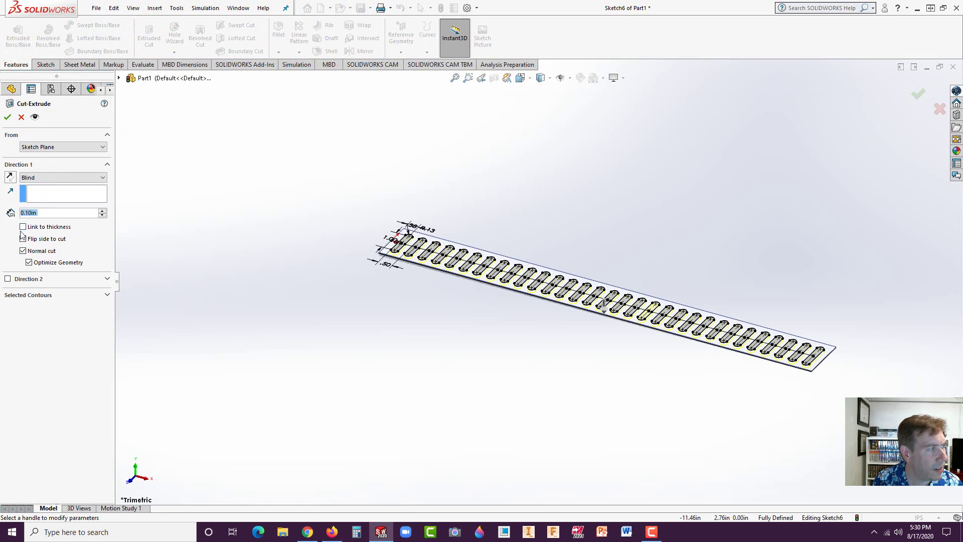
left_click(22, 227)
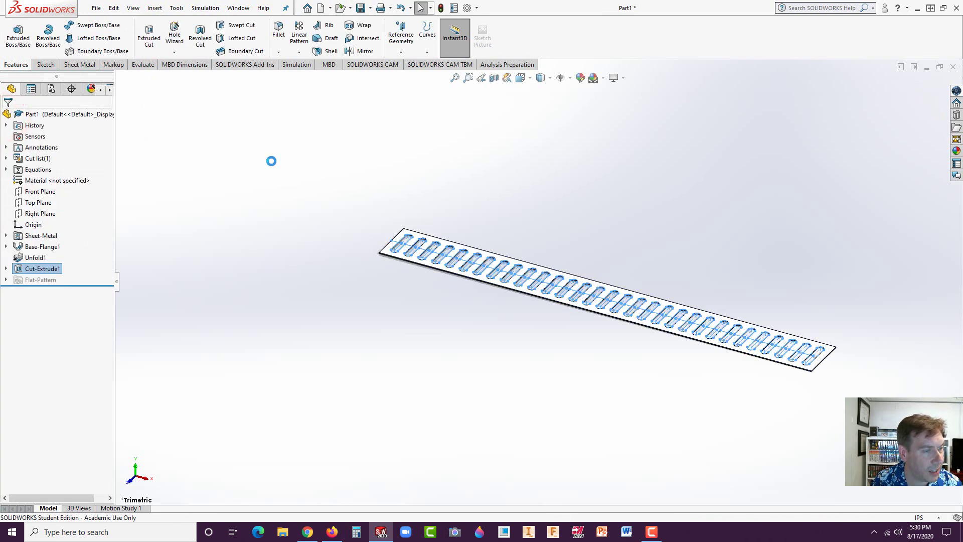
left_click(271, 161)
key("f")
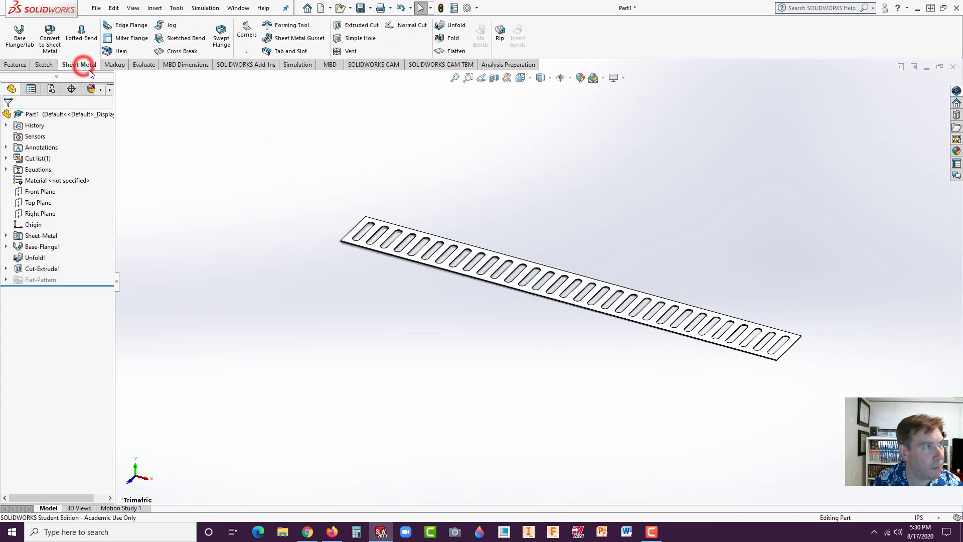
- Fold all bends of the slotted strip back into a ring, then orbit to inspect
left_click(449, 40)
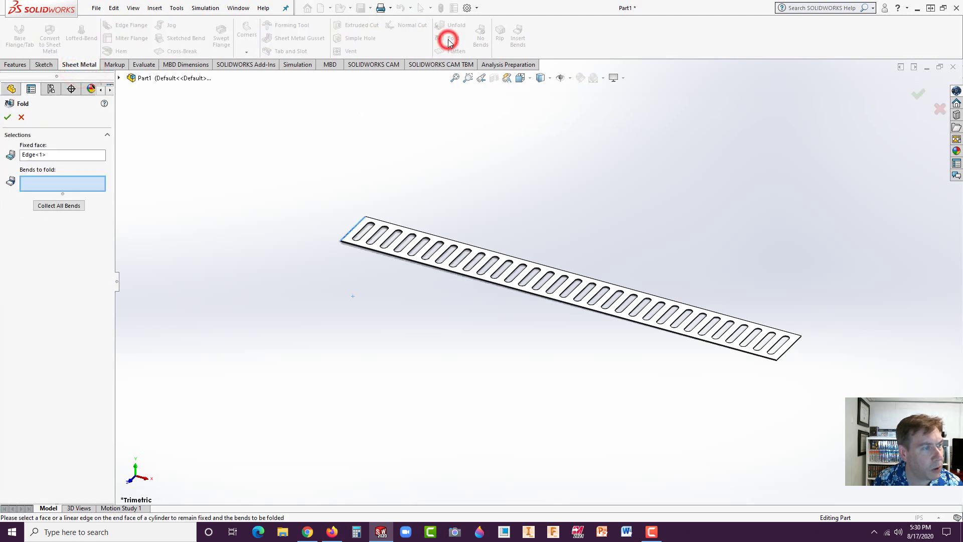
left_click(42, 206)
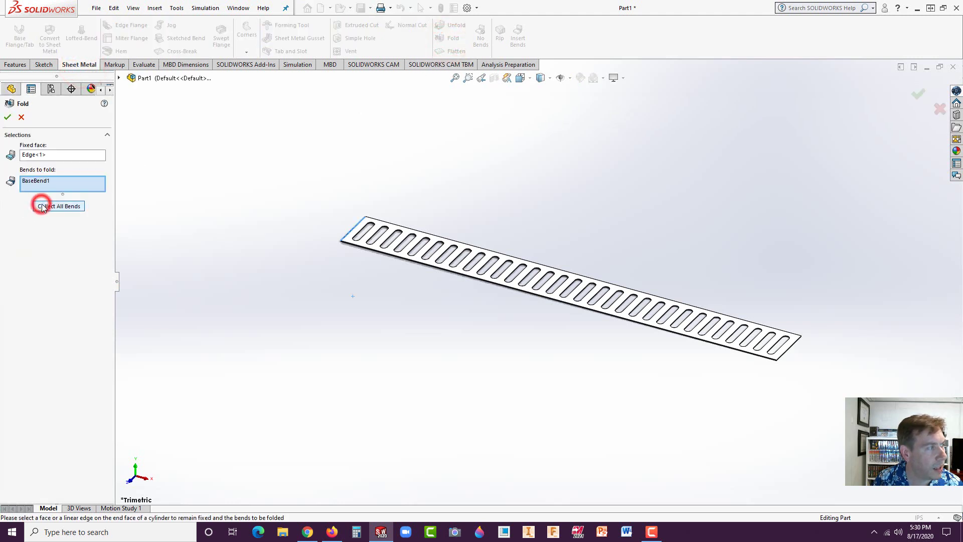
left_click(8, 117)
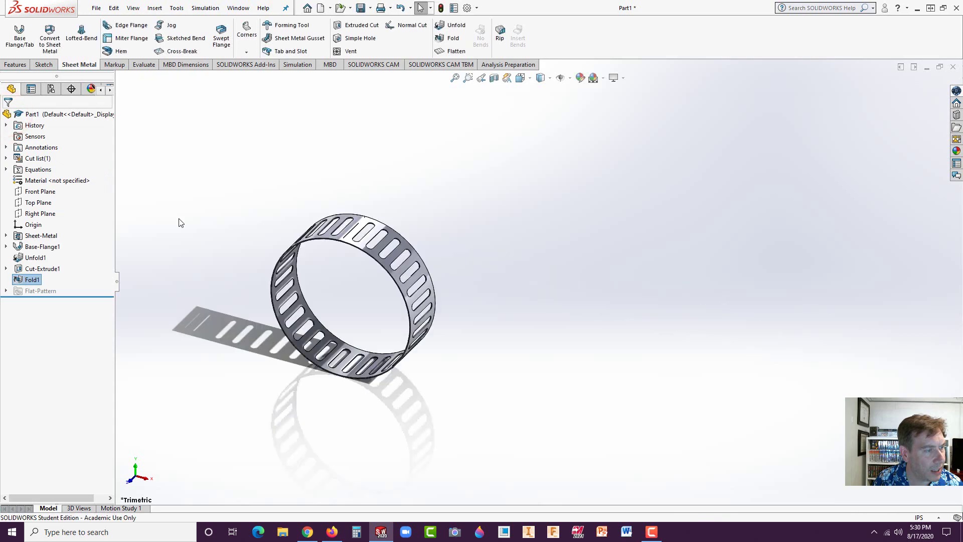
scroll(251, 264, "down", 3)
middle_click_drag(445, 304, 427, 348)
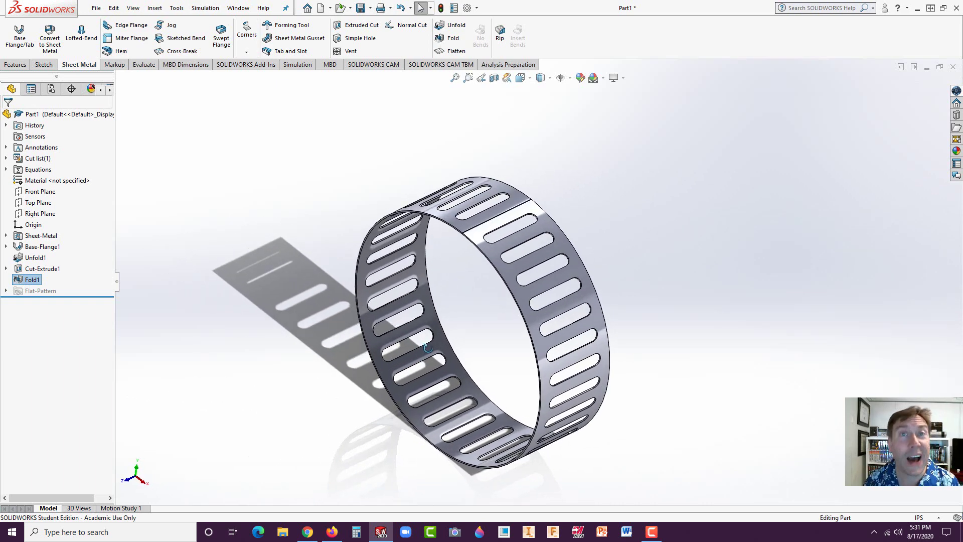
- Create a new part and start a sketch on the Front Plane
left_click(97, 8)
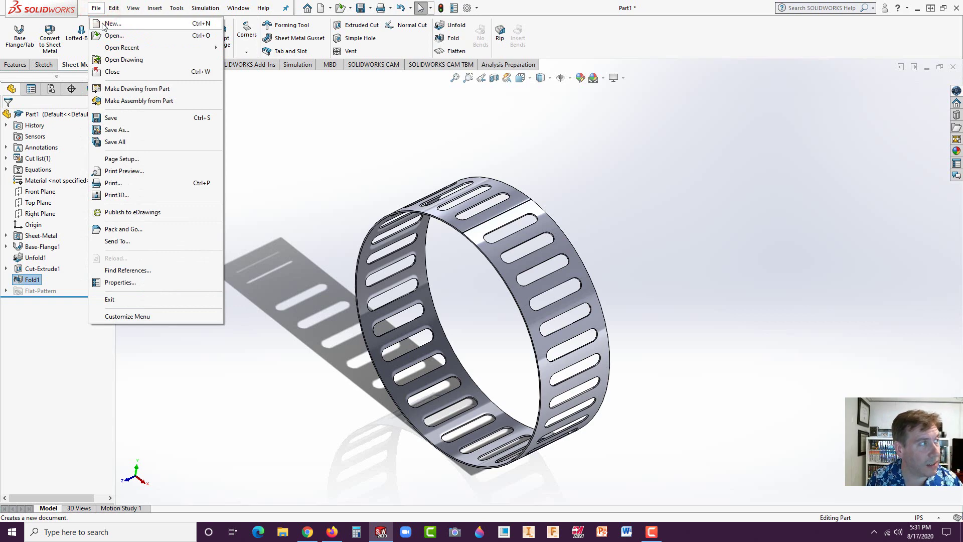
left_click(103, 25)
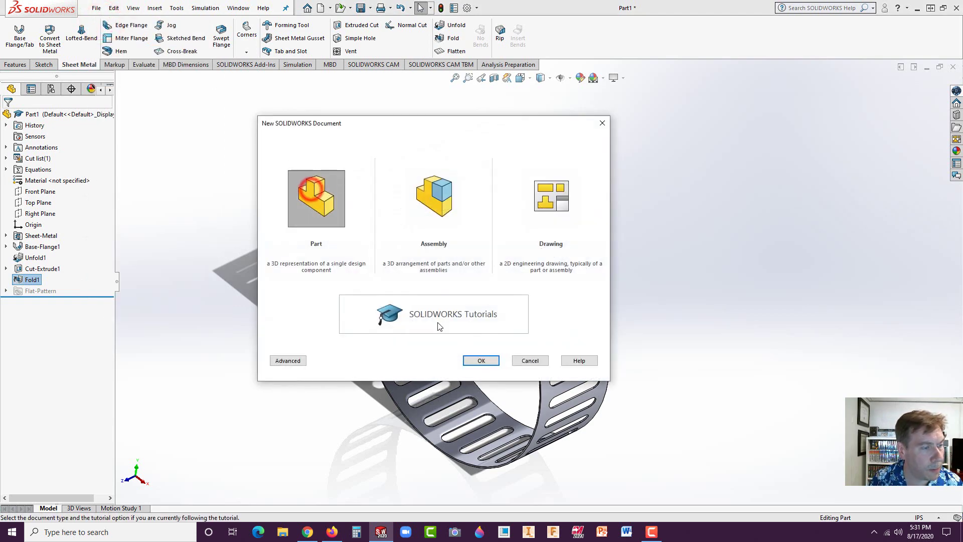
left_click(480, 361)
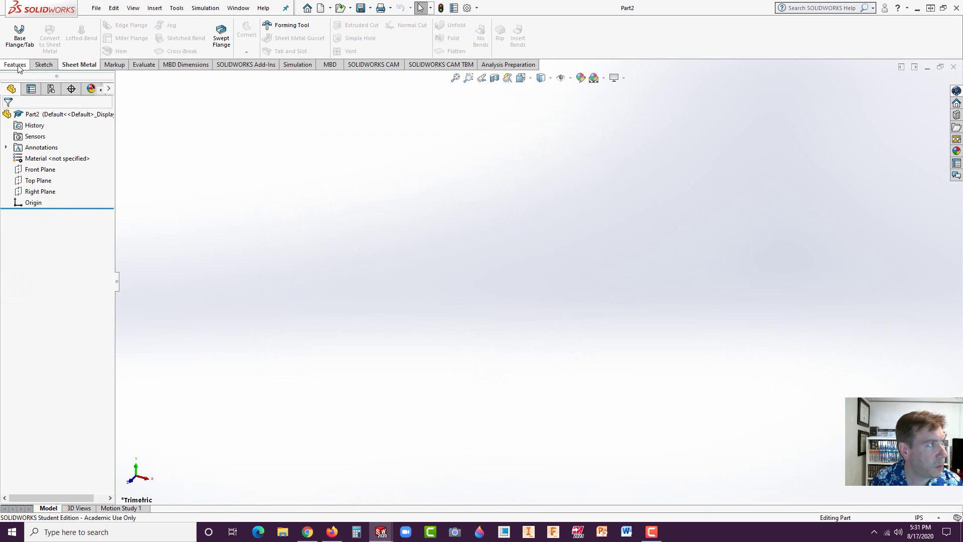
left_click(35, 169)
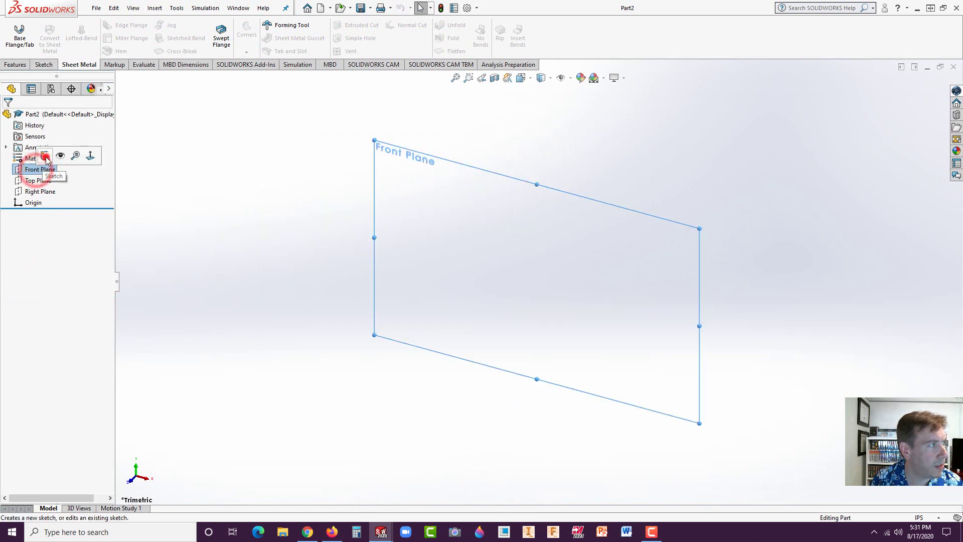
left_click(46, 156)
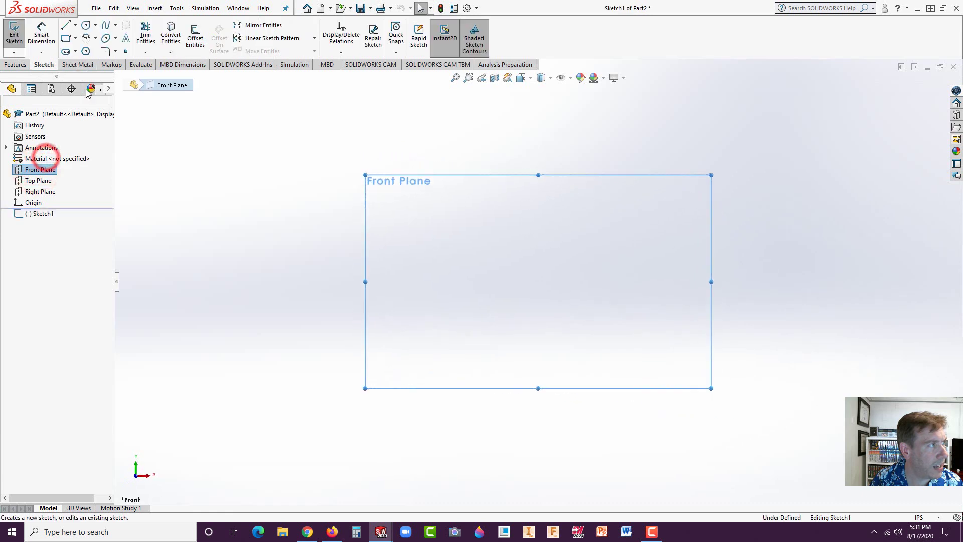
- Draw a centerpoint arc around the origin leaving a small gap at the top
left_click(95, 25)
left_click(88, 38)
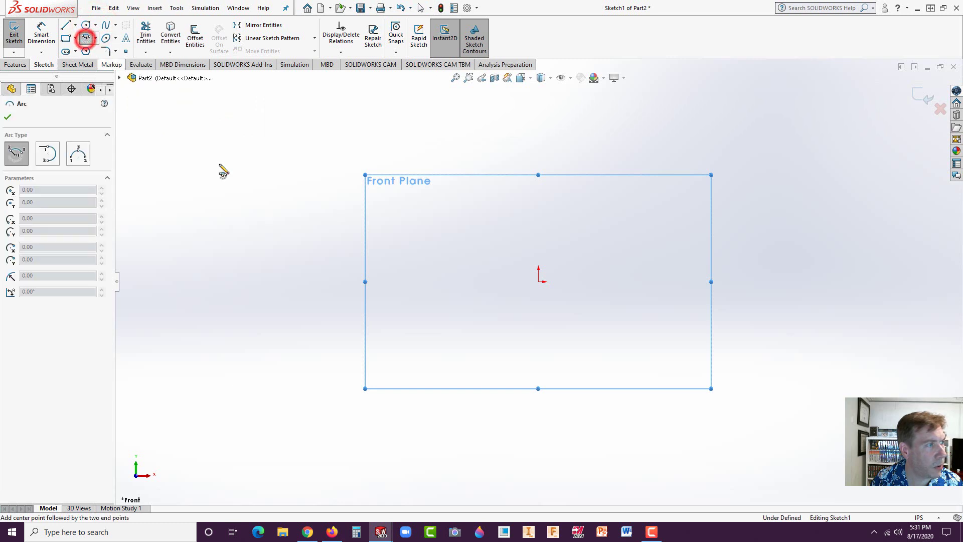
left_click(538, 281)
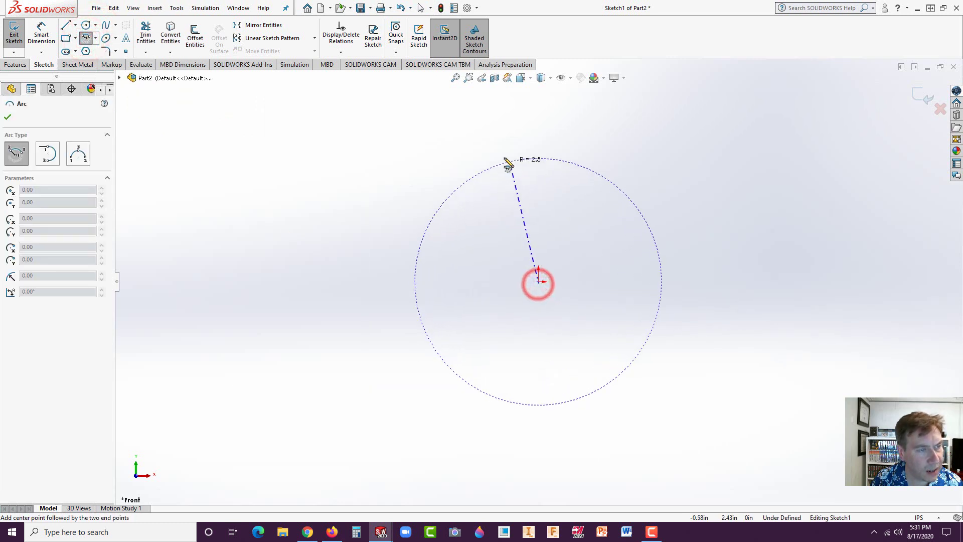
left_click(503, 155)
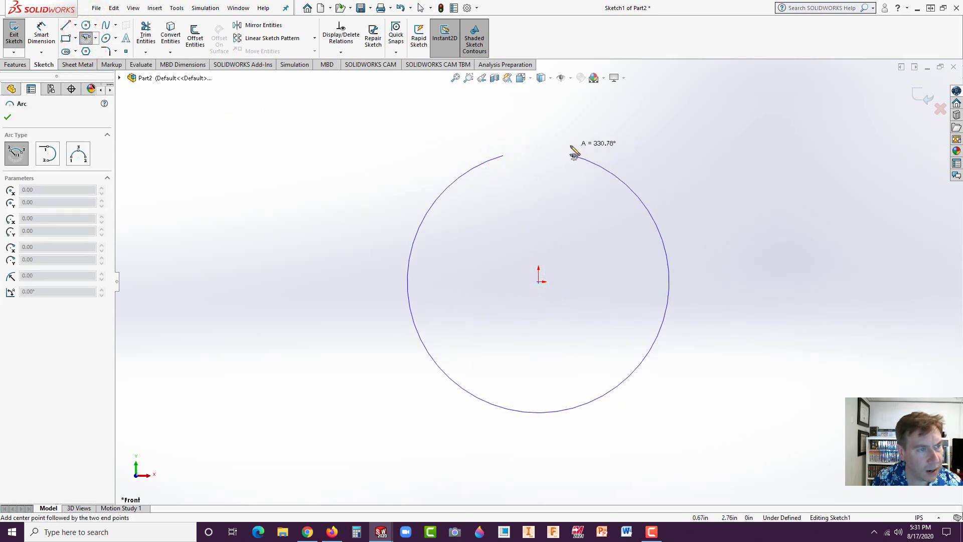
left_click(569, 146)
key("Escape")
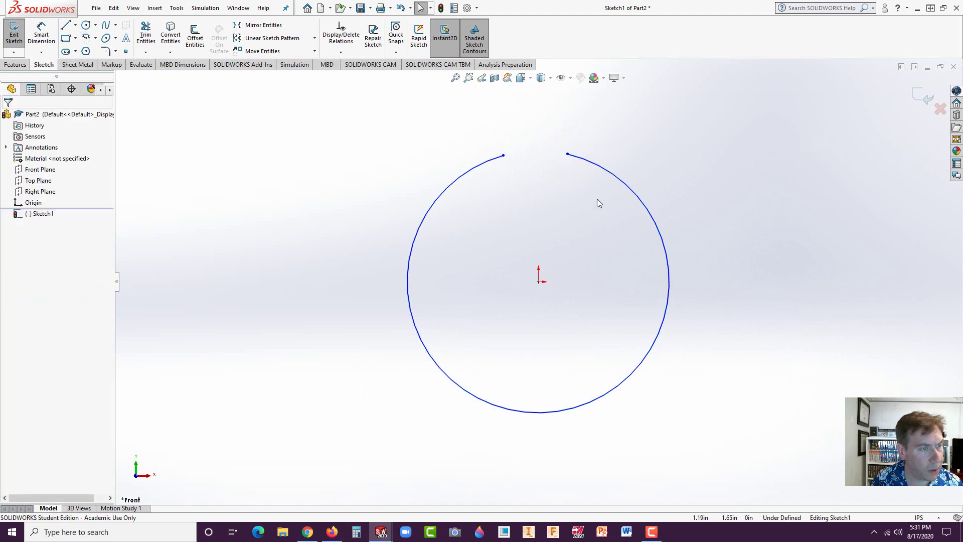
- Dimension the arc's gap to 0.01in and its radius to 2.50in
left_click(44, 35)
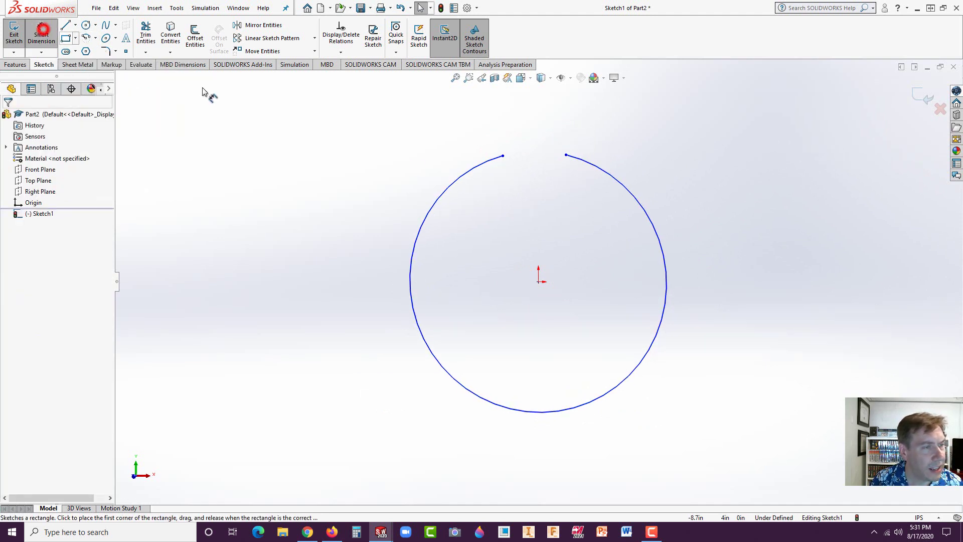
left_click(502, 156)
left_click(565, 155)
left_click(594, 123)
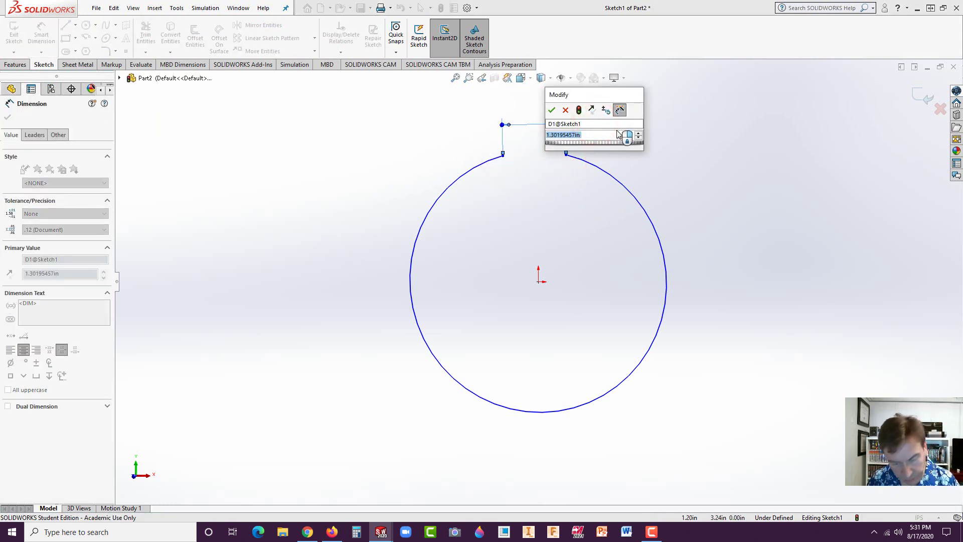
type(".01")
key("Return")
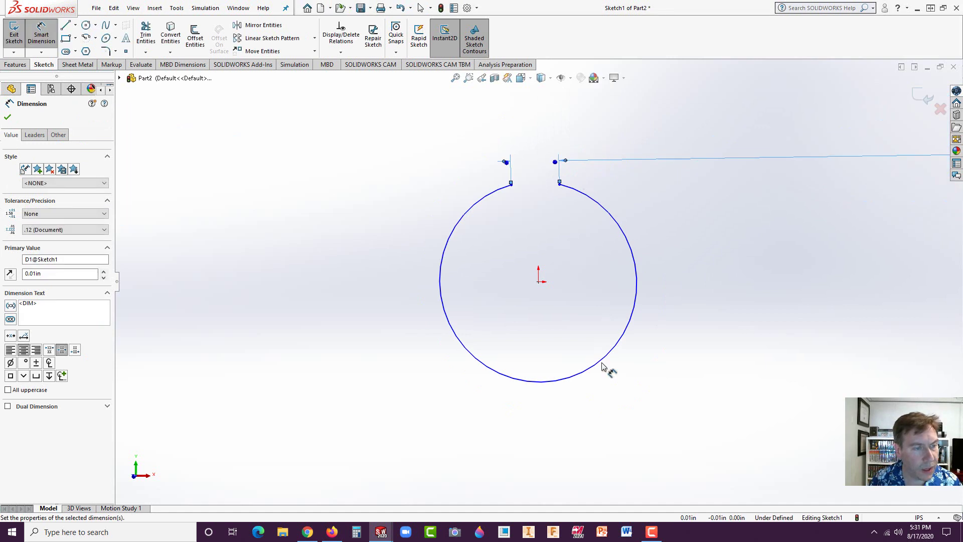
left_click(612, 358)
left_click(688, 398)
type(".2.5")
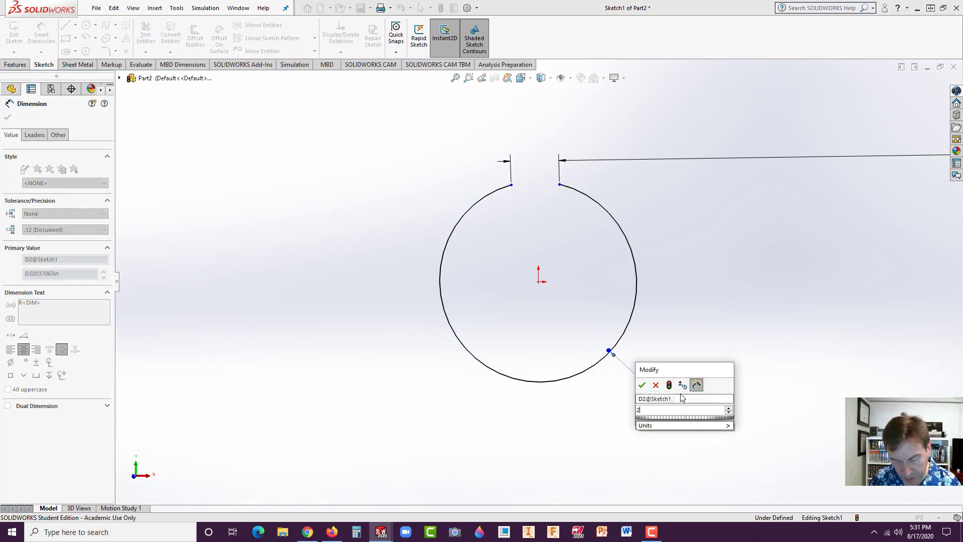
left_click(643, 384)
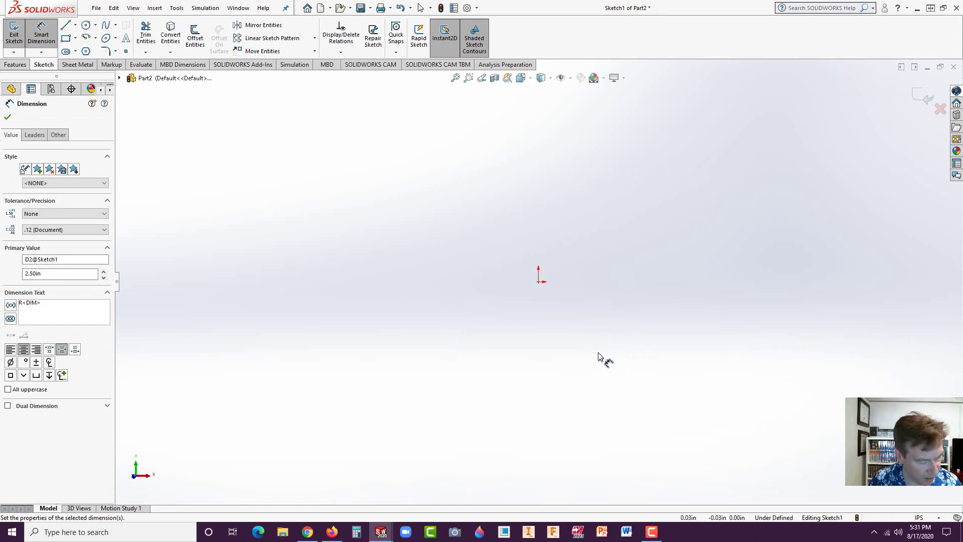
- Fit and angle the view, then start an Extruded Boss/Base on the arc
key("f")
middle_click_drag(610, 296, 588, 332)
left_click(15, 64)
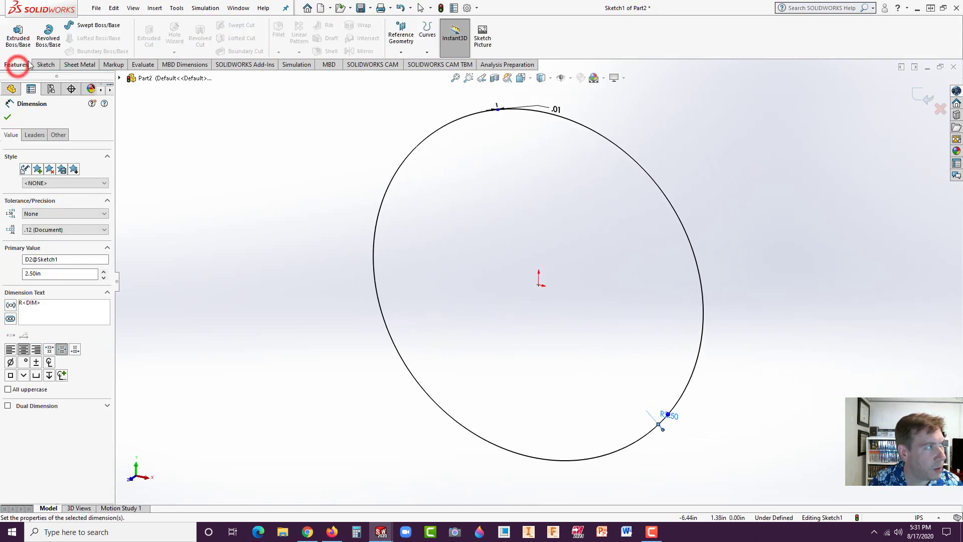
left_click(18, 33)
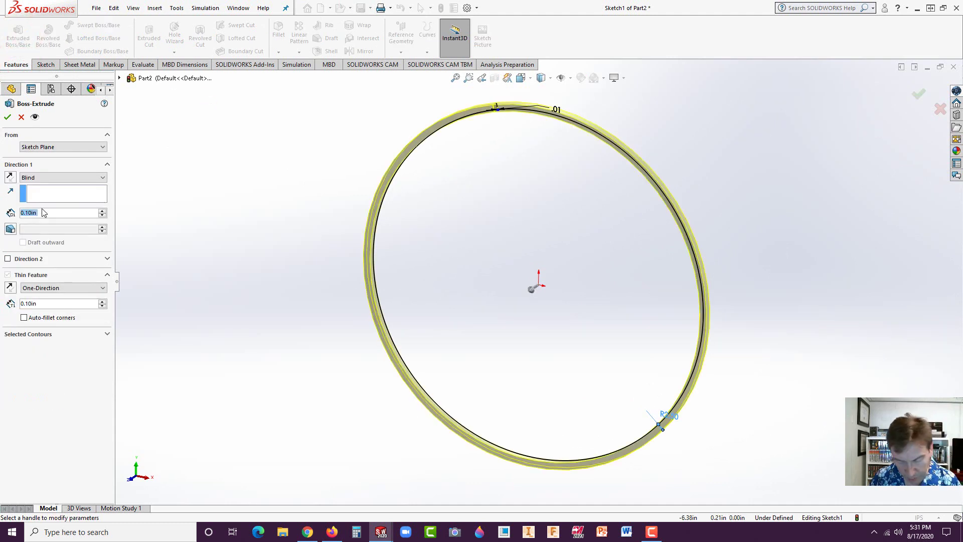
- Extrude the arc as a thin feature, Mid Plane, 2.50in deep
type(".032")
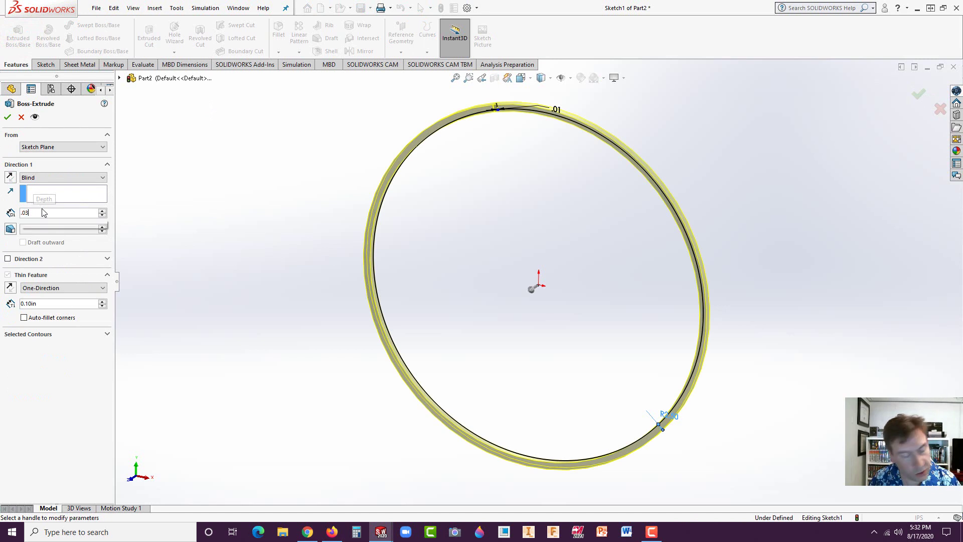
left_click(47, 180)
left_click(45, 177)
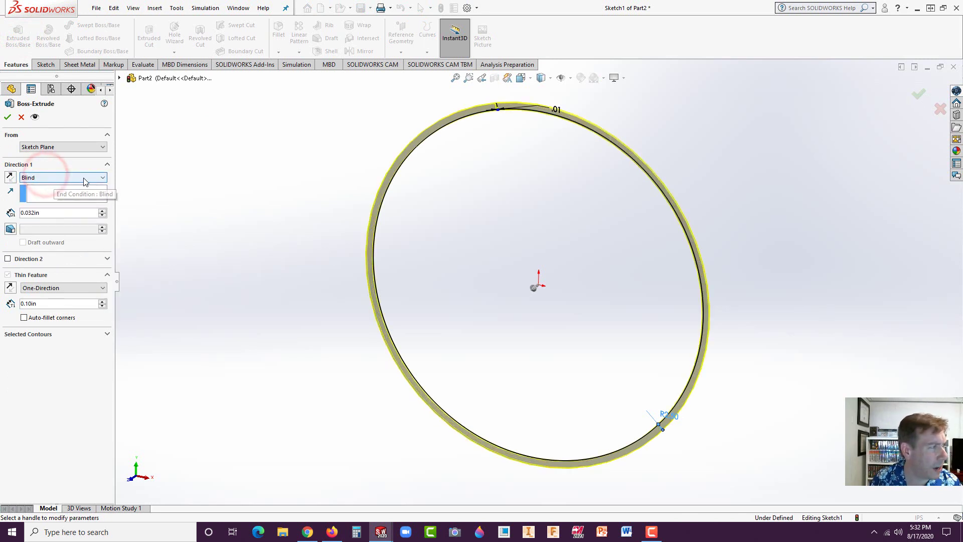
left_click(103, 177)
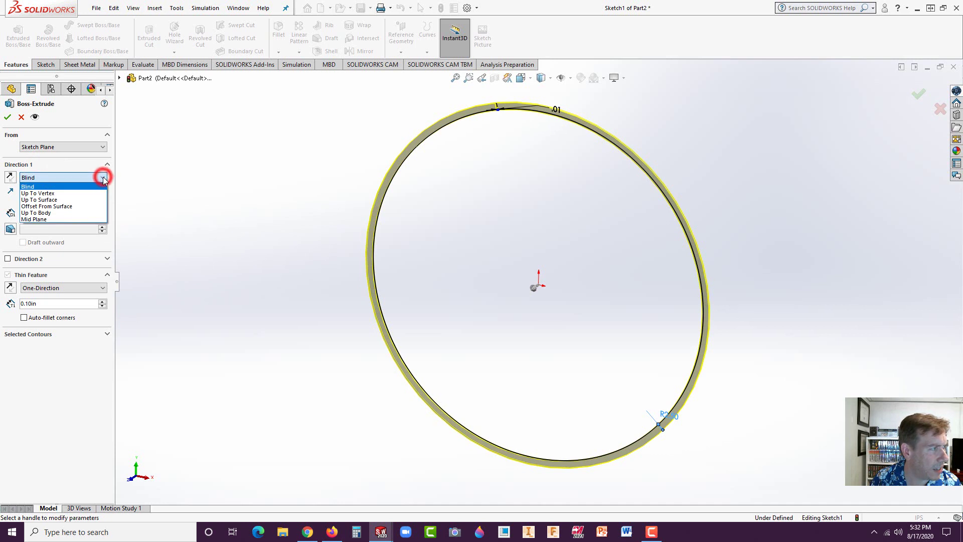
left_click(47, 220)
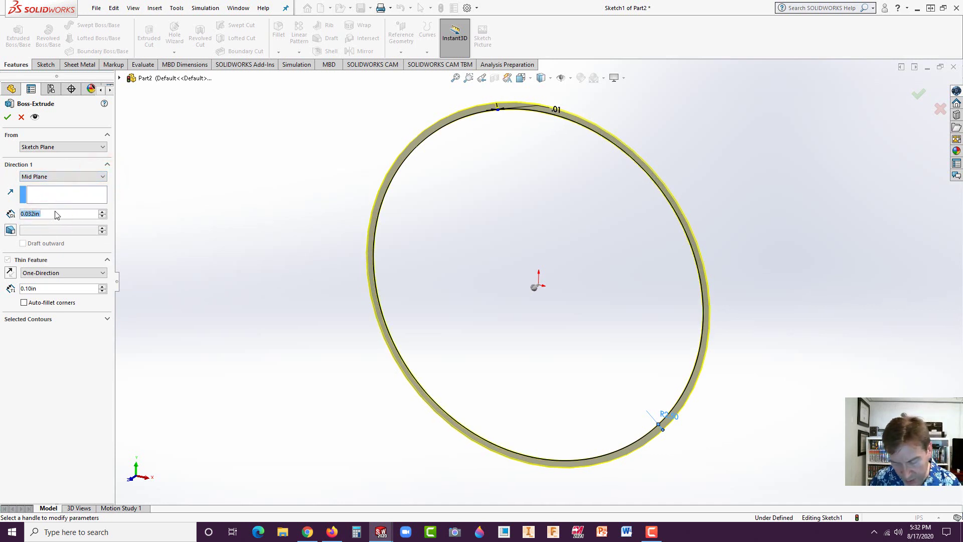
type("2.5")
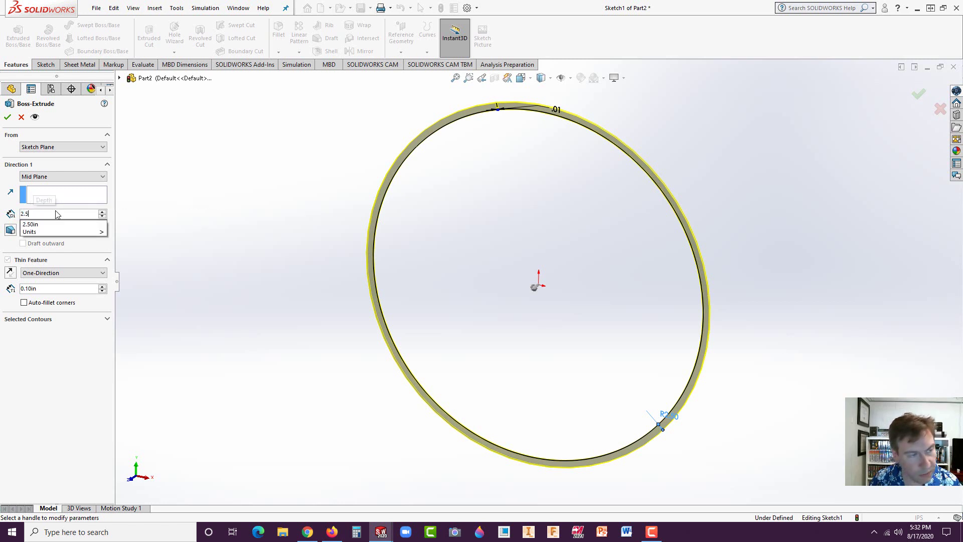
left_click(40, 224)
middle_click_drag(174, 248, 502, 236)
scroll(503, 233, "down", 2)
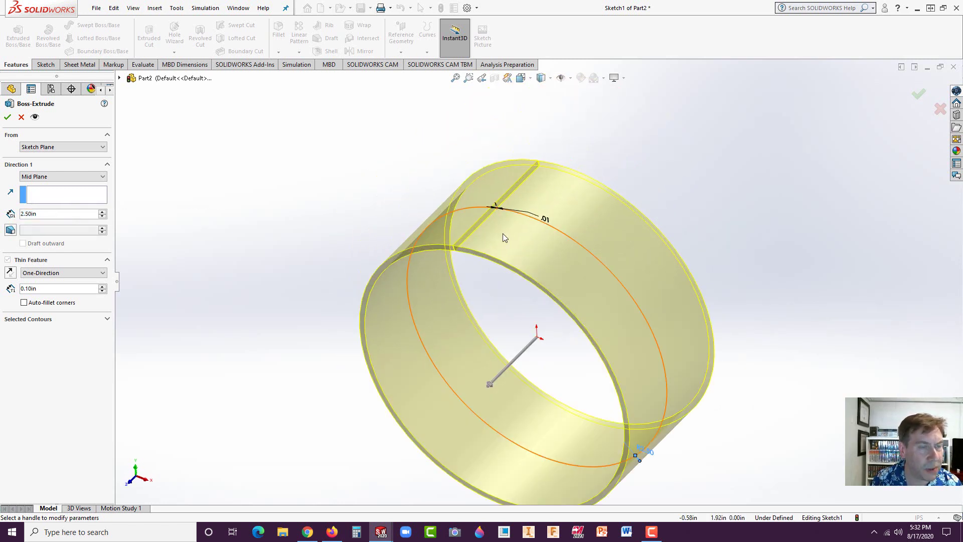
left_click(9, 118)
- Insert sheet-metal bends on the thin ring, using the seam edge as rip edge
left_click(271, 240)
scroll(419, 306, "up", 2)
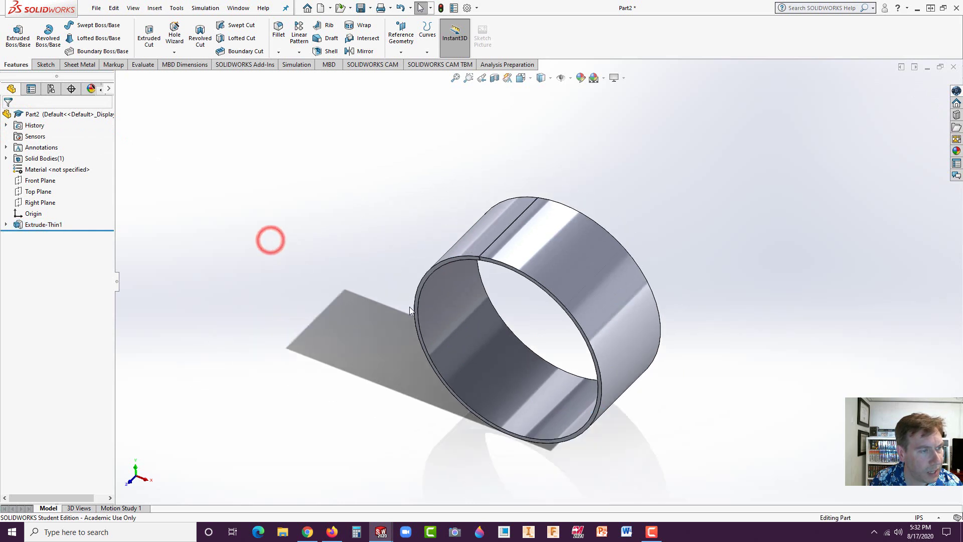
scroll(566, 248, "down", 2)
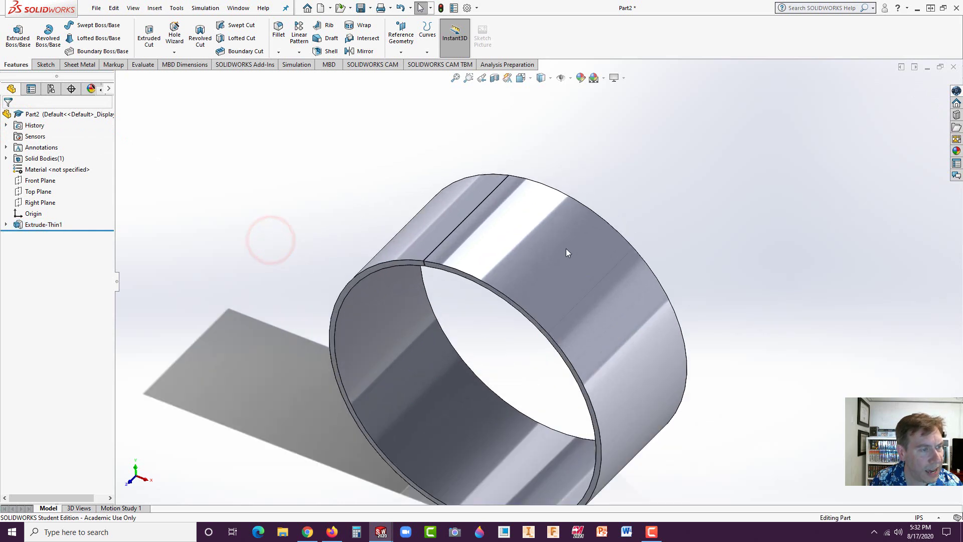
left_click(458, 227)
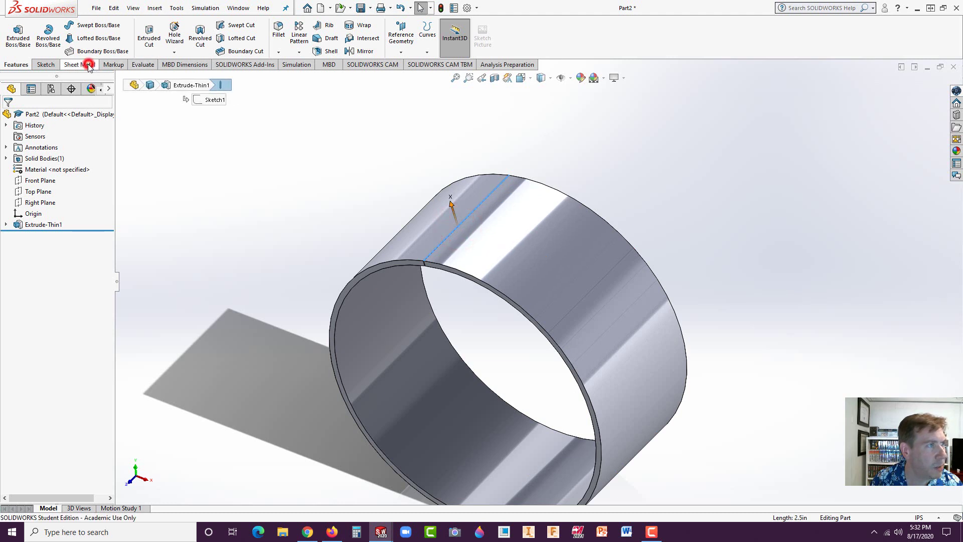
left_click(80, 64)
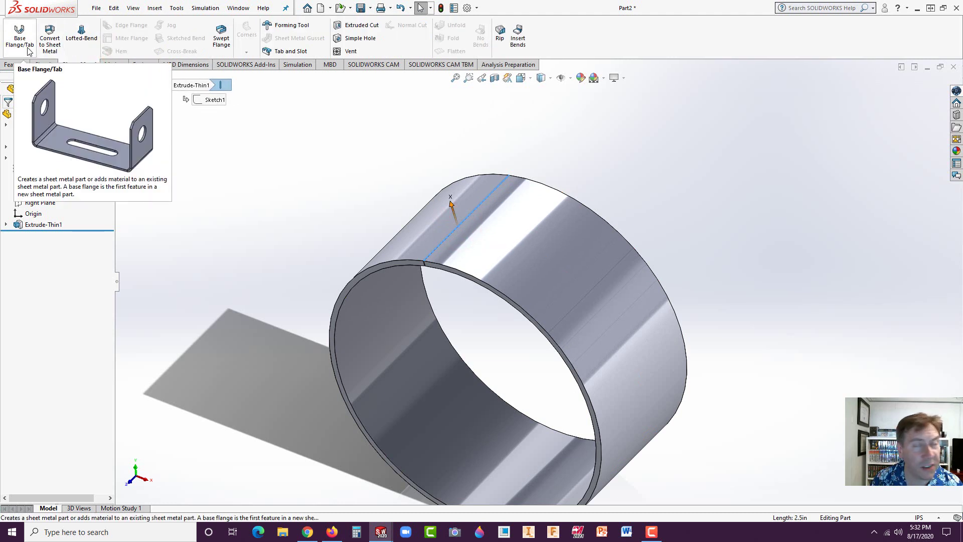
left_click(520, 41)
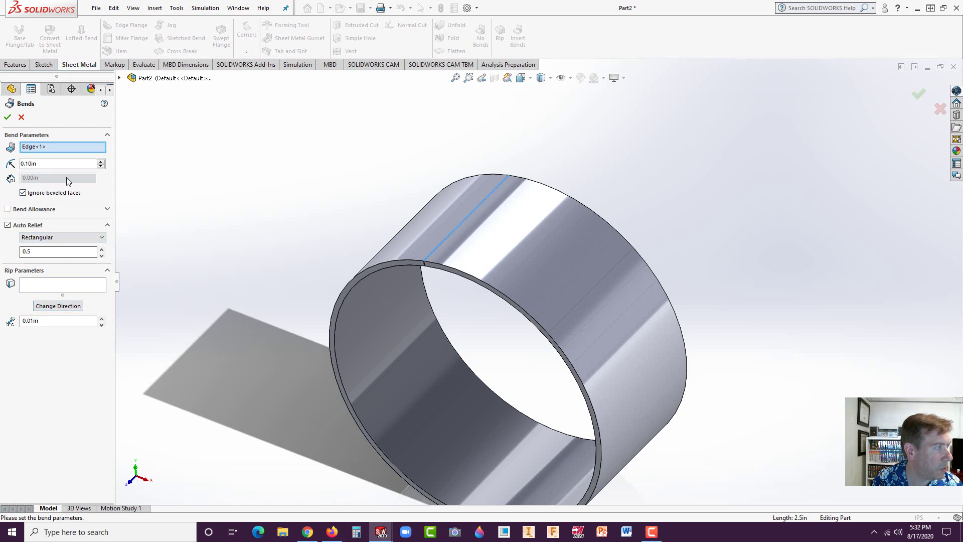
left_click(8, 118)
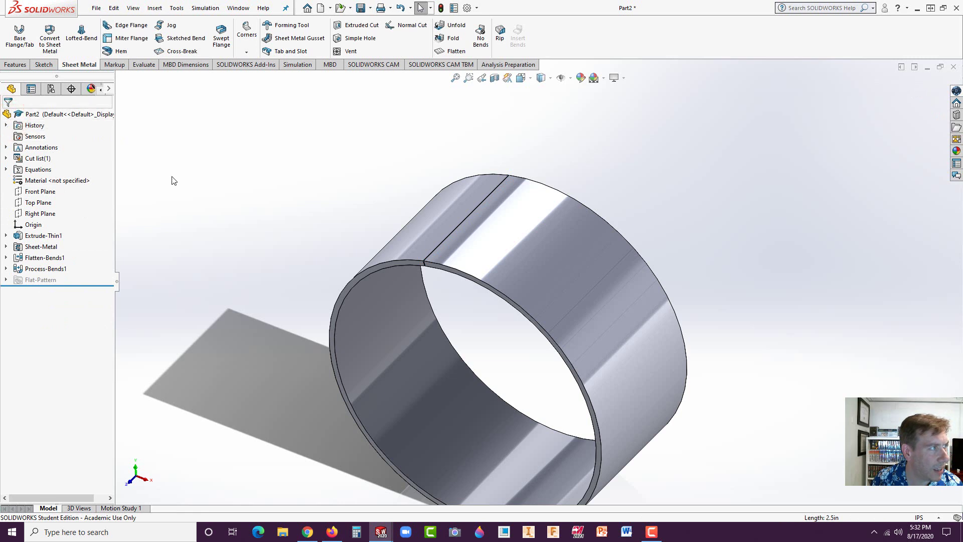
- Preview the flat pattern with Flatten, then fold it back into the cylinder
left_click(448, 52)
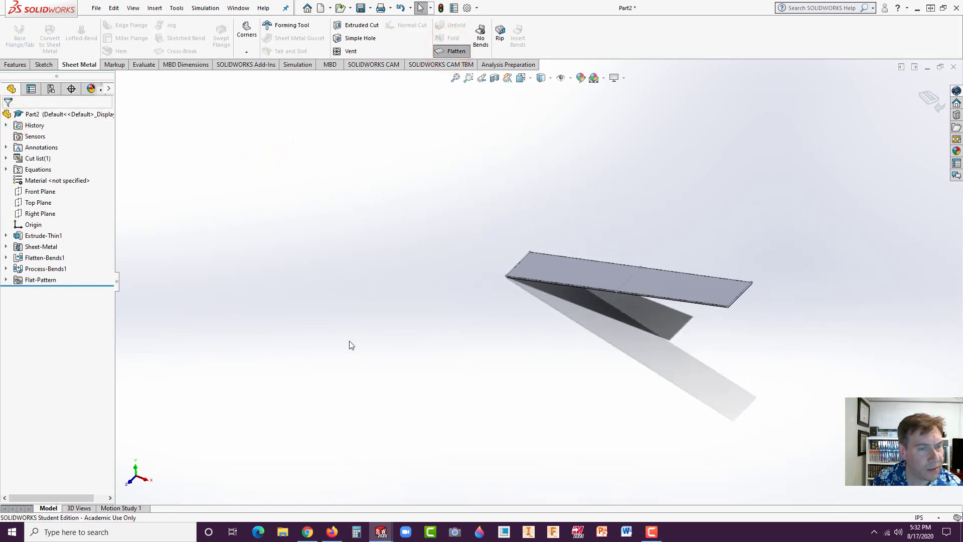
scroll(664, 246, "down", 2)
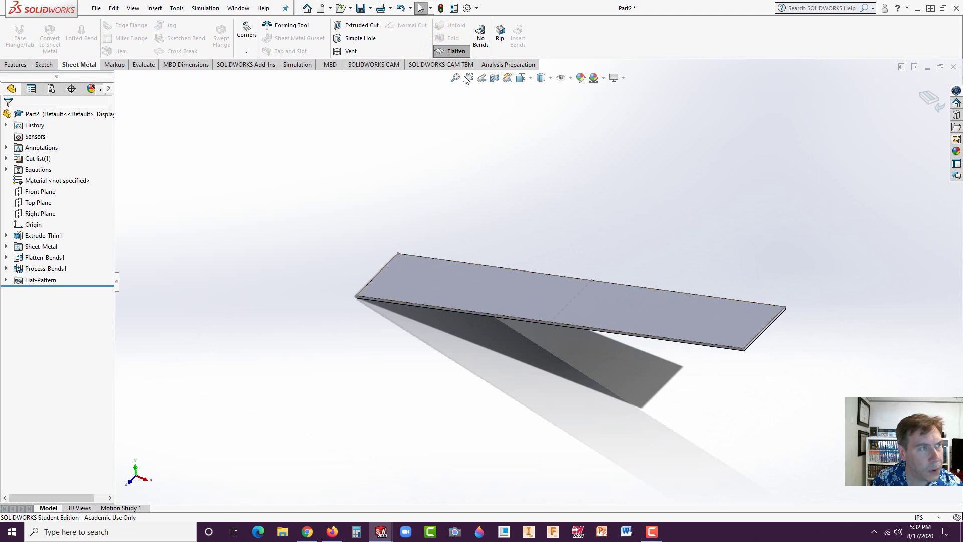
left_click(452, 52)
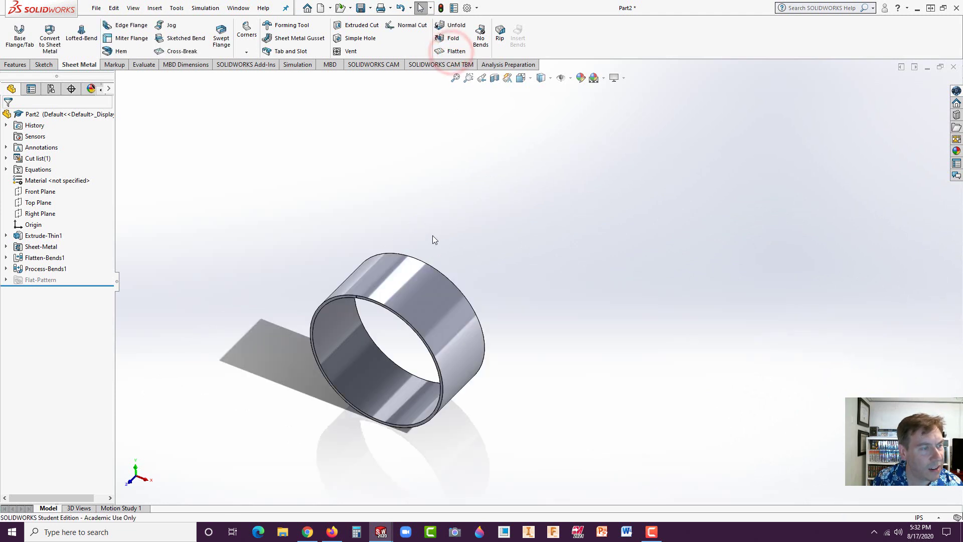
scroll(373, 311, "down", 5)
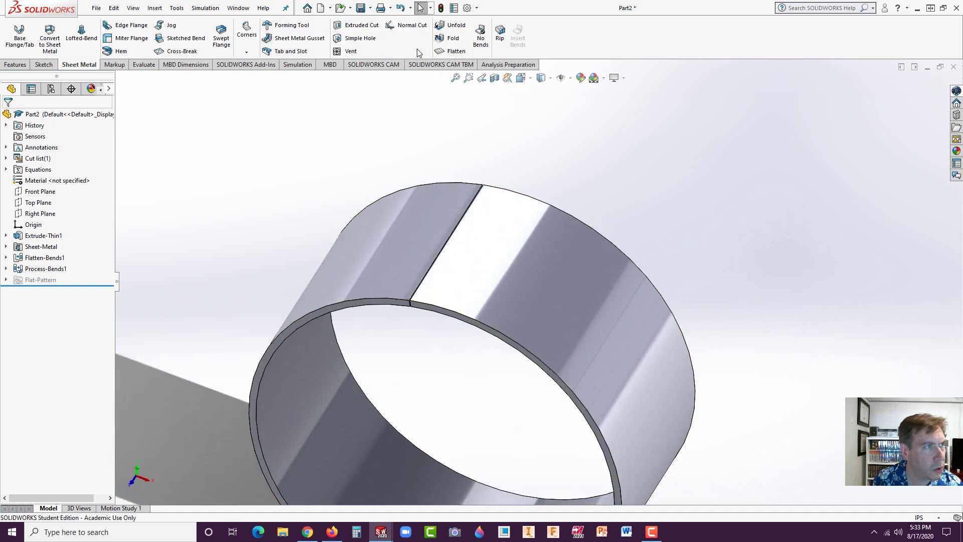
- Unfold all bends into a flat strip, keeping the seam edge fixed
left_click(445, 30)
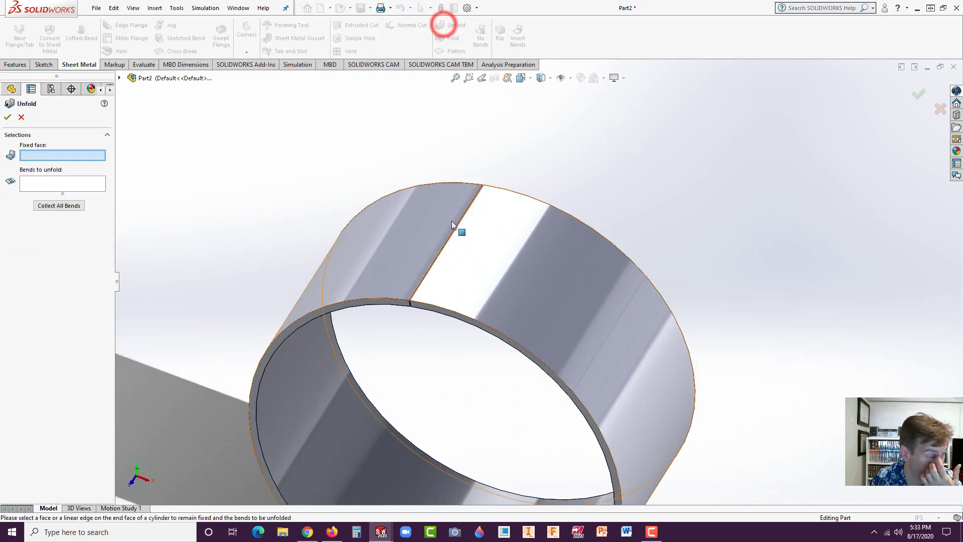
left_click(433, 269)
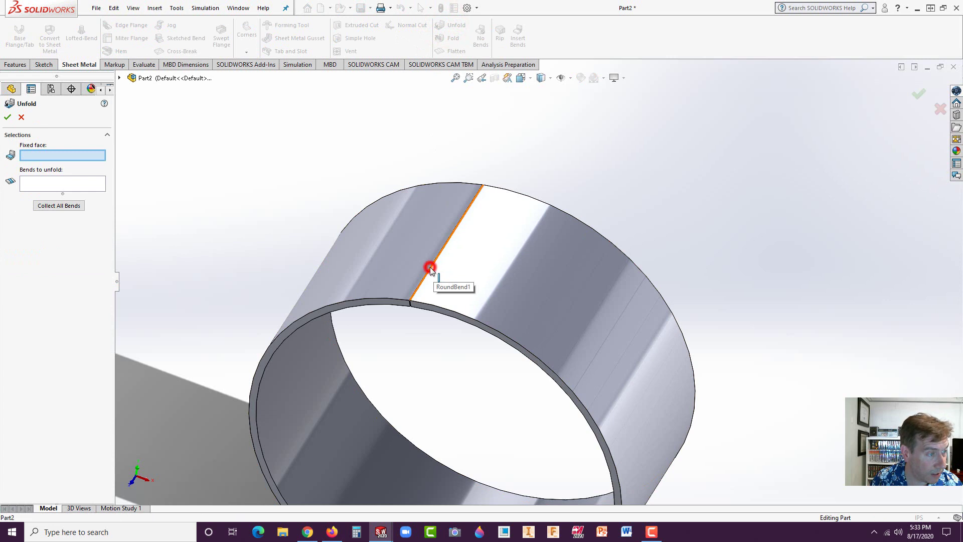
left_click(448, 241)
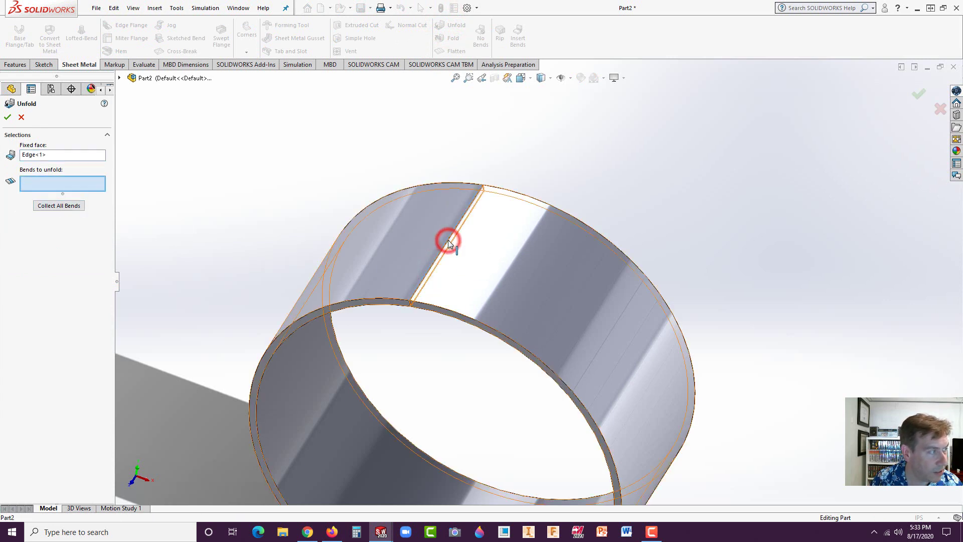
left_click(59, 205)
left_click(8, 117)
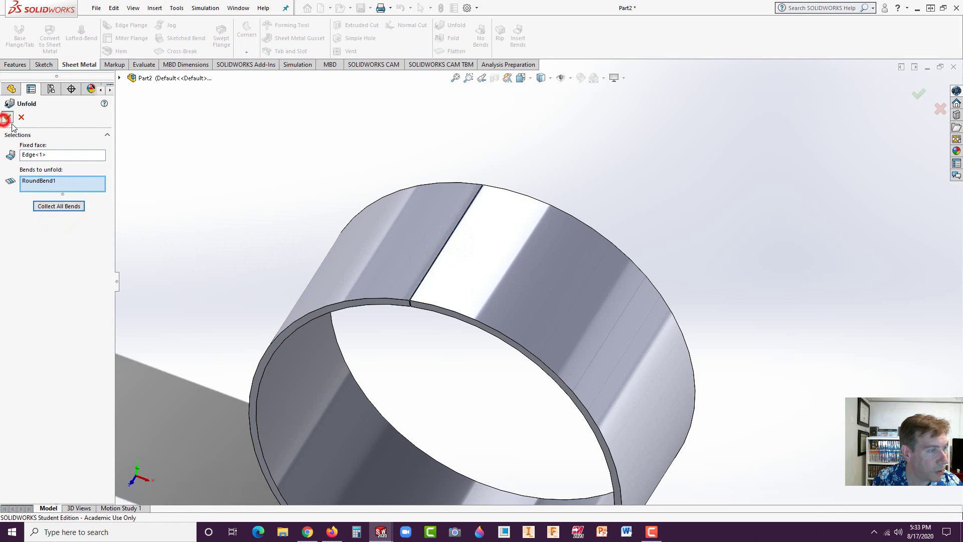
scroll(359, 330, "up", 3)
scroll(402, 269, "down", 4)
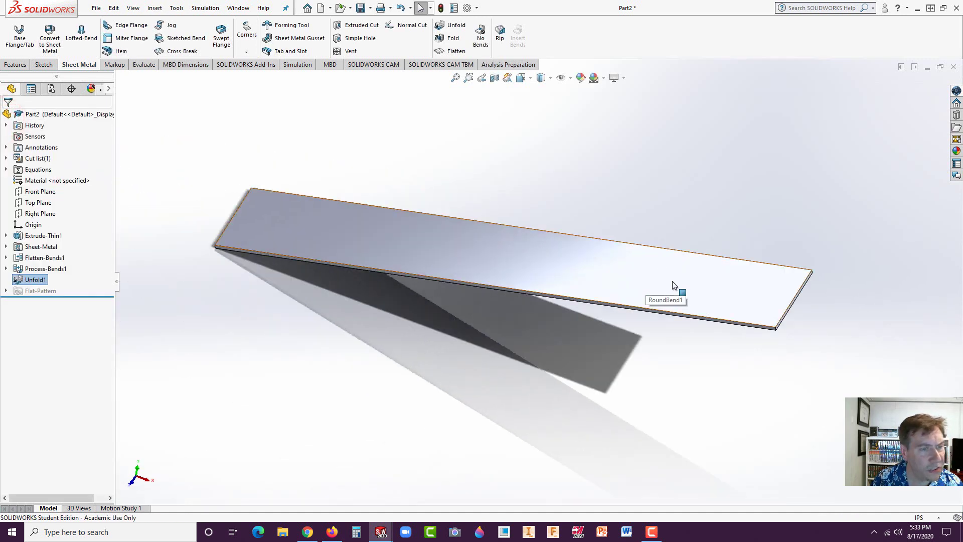
- Sketch a circle near the strip's right end and extrude-cut it as a hole
left_click(676, 287)
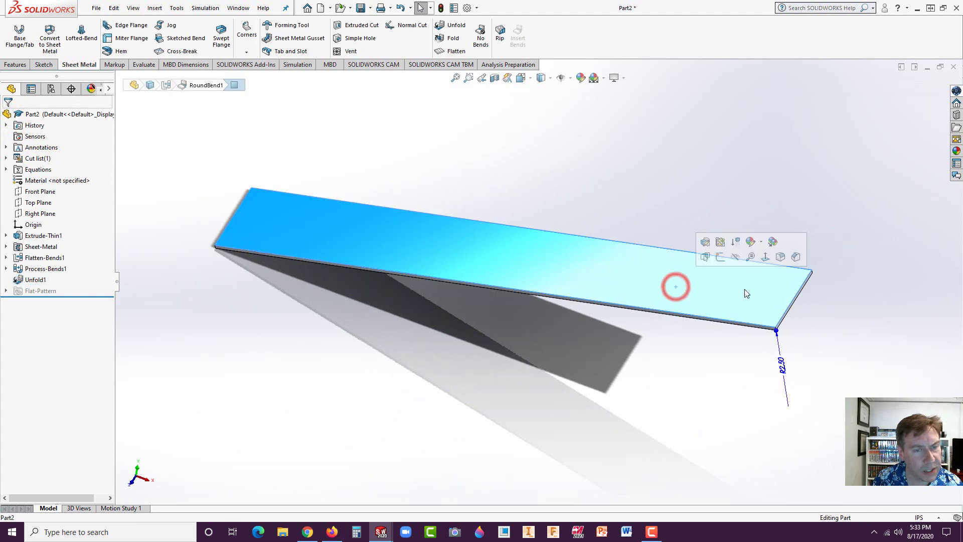
left_click(720, 256)
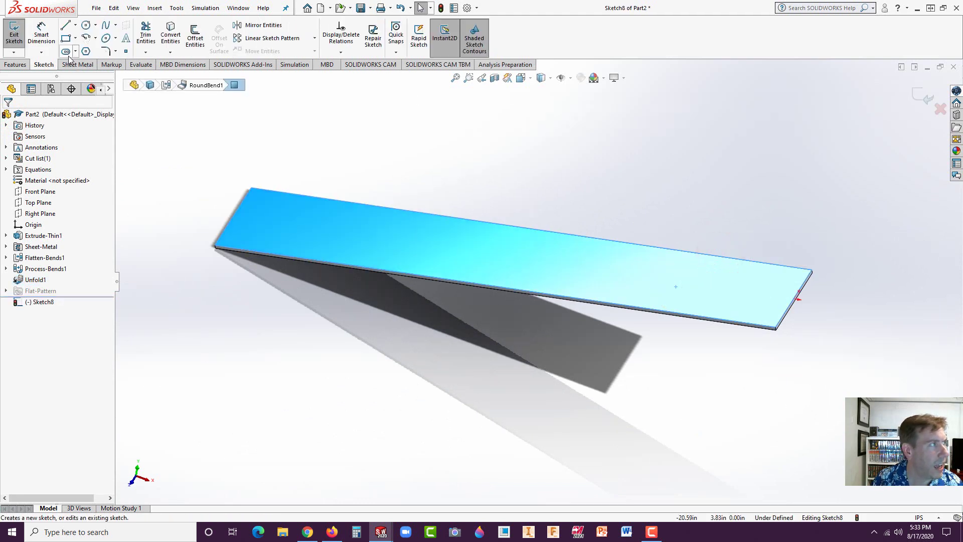
left_click(87, 25)
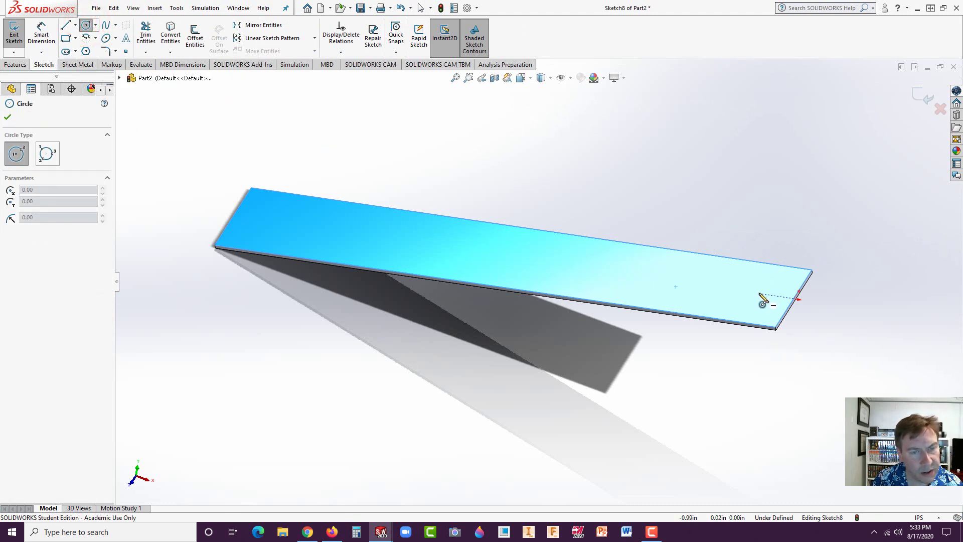
left_click(758, 293)
left_click(770, 307)
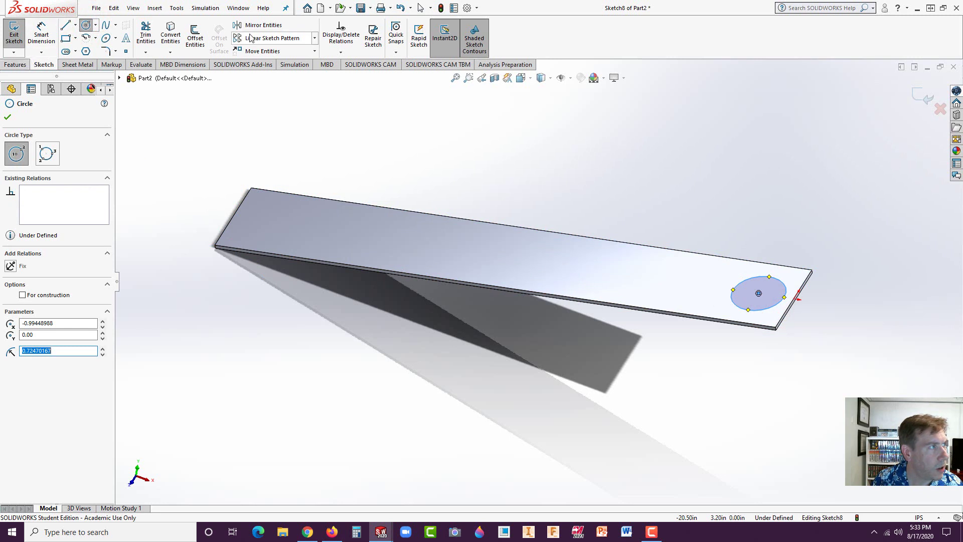
left_click(15, 64)
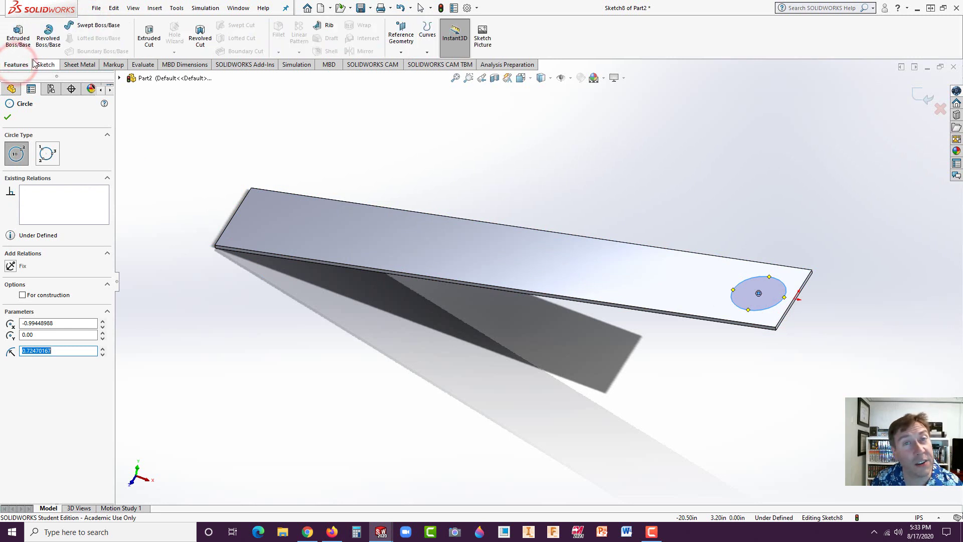
left_click(148, 34)
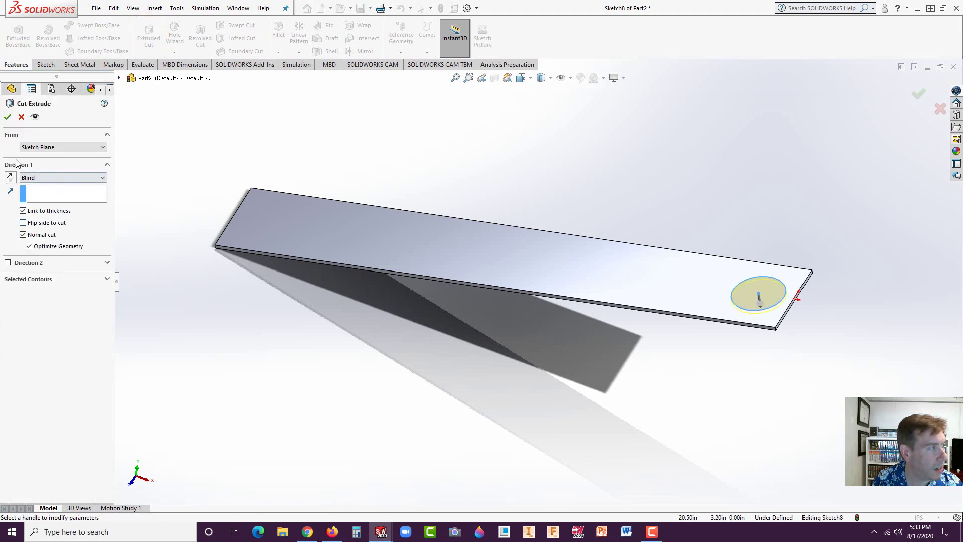
left_click(7, 117)
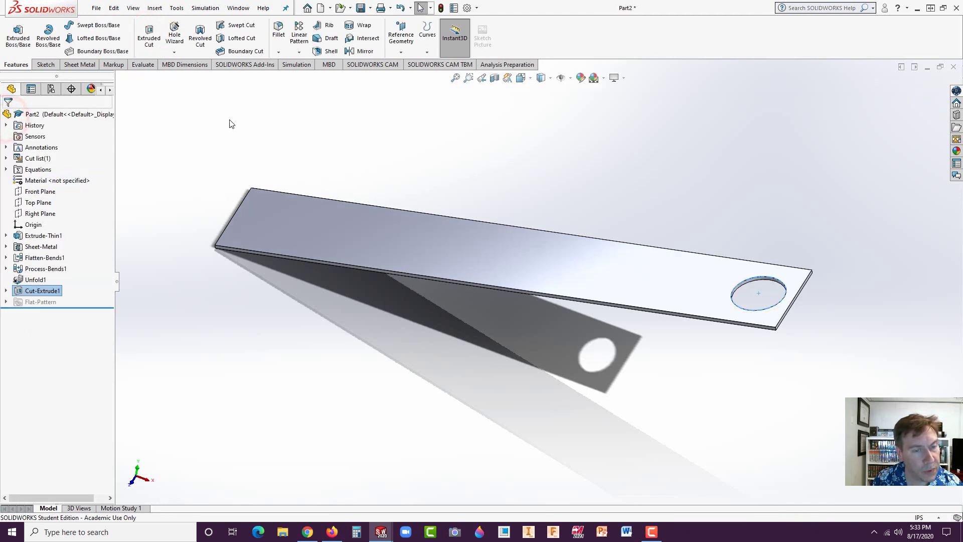
- Linearly pattern the hole along the strip's long edge, adjusting spacing and instance count
left_click(303, 35)
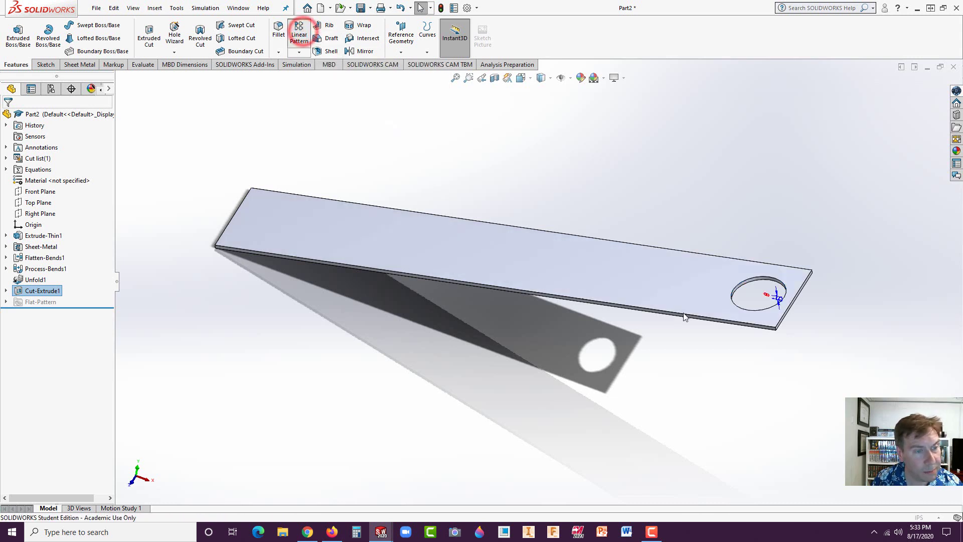
left_click(689, 317)
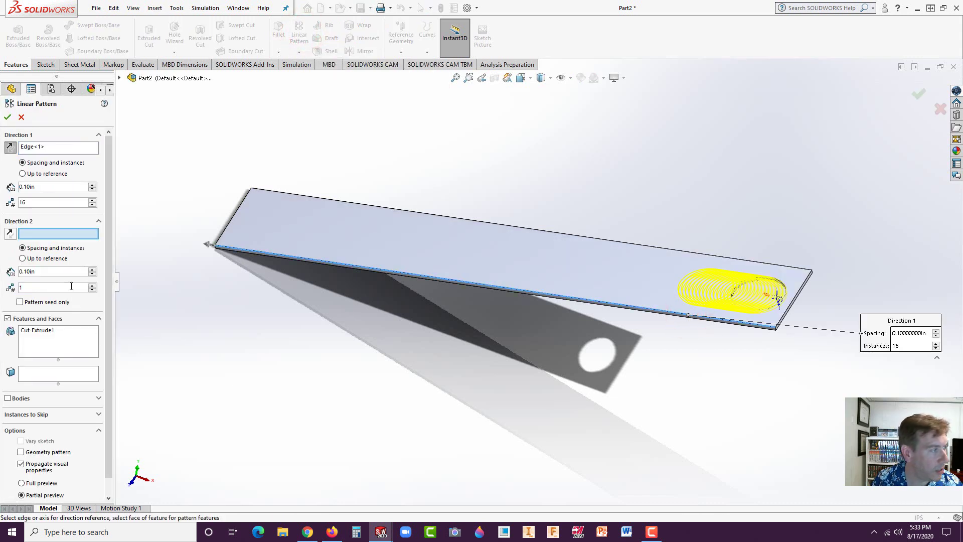
left_click(92, 185)
left_click(91, 184)
left_click(92, 185)
left_click(92, 184)
left_click(92, 184)
left_click(92, 185)
left_click(92, 185)
left_click(92, 184)
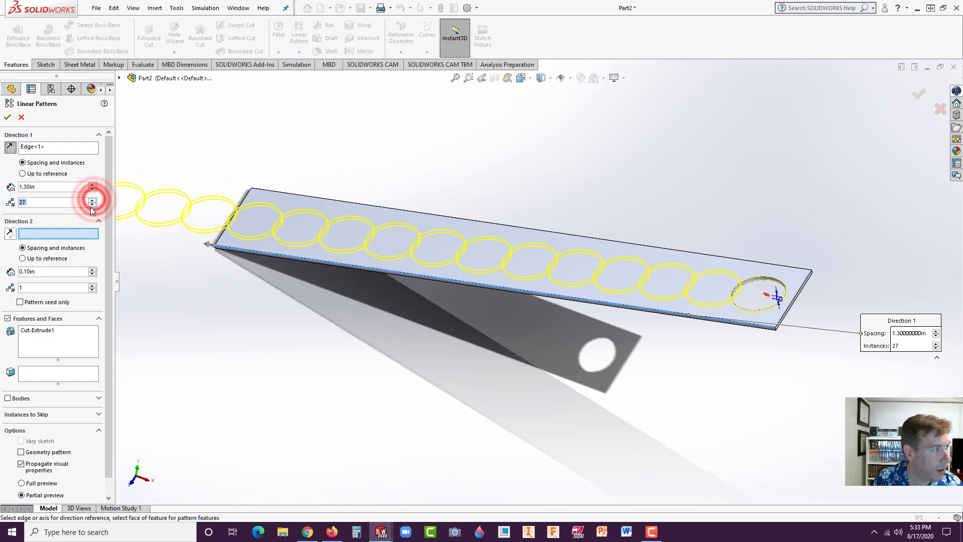
left_click(92, 204)
left_click(91, 204)
left_click(92, 204)
left_click(92, 204)
left_click(92, 204)
left_click(92, 204)
left_click(92, 204)
left_click(92, 204)
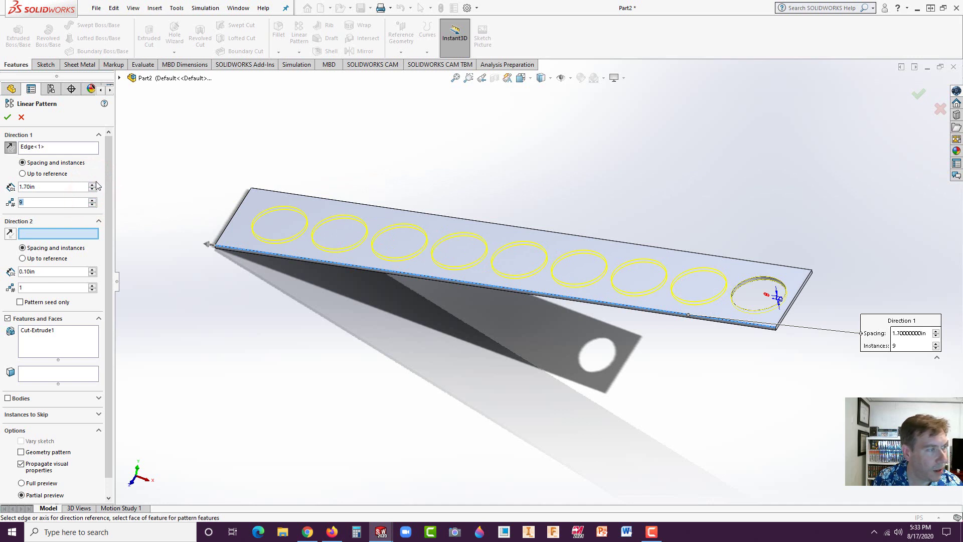
left_click(92, 184)
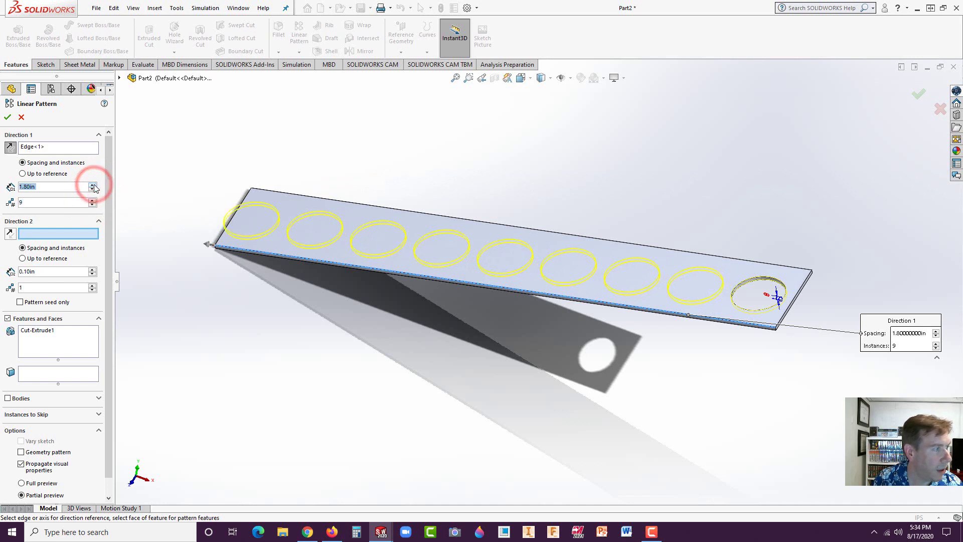
- Set the hole spacing to 1.72in and accept the row of nine holes
left_click(29, 187)
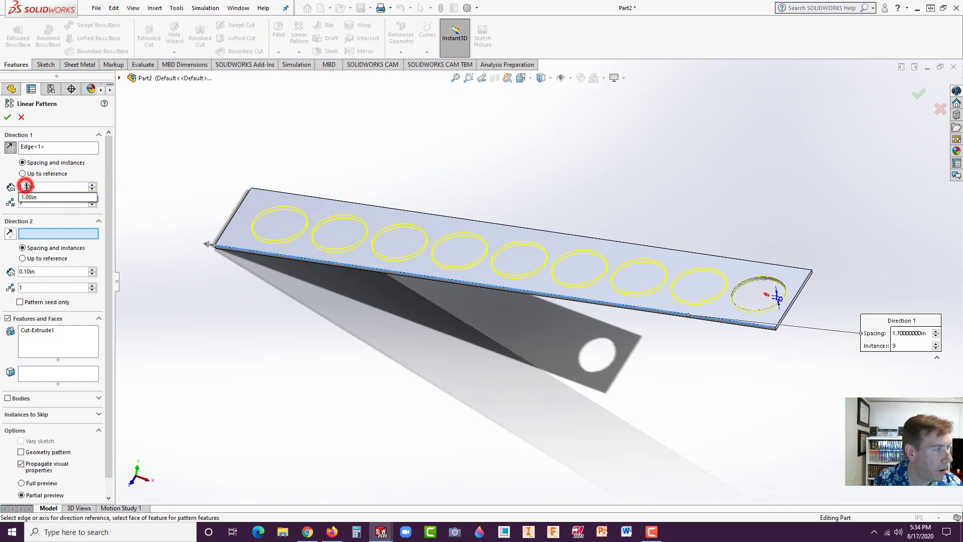
key("Delete")
type("2")
key("Return")
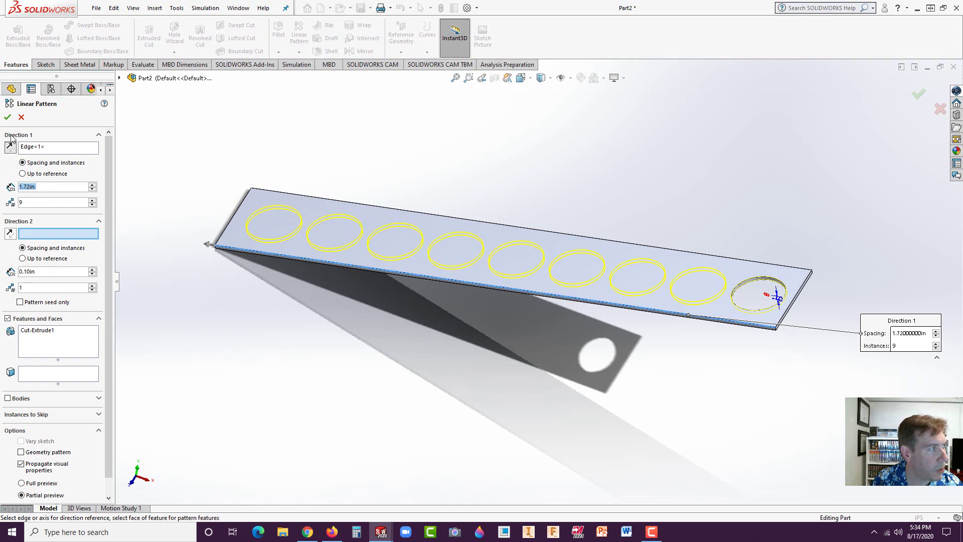
left_click(8, 118)
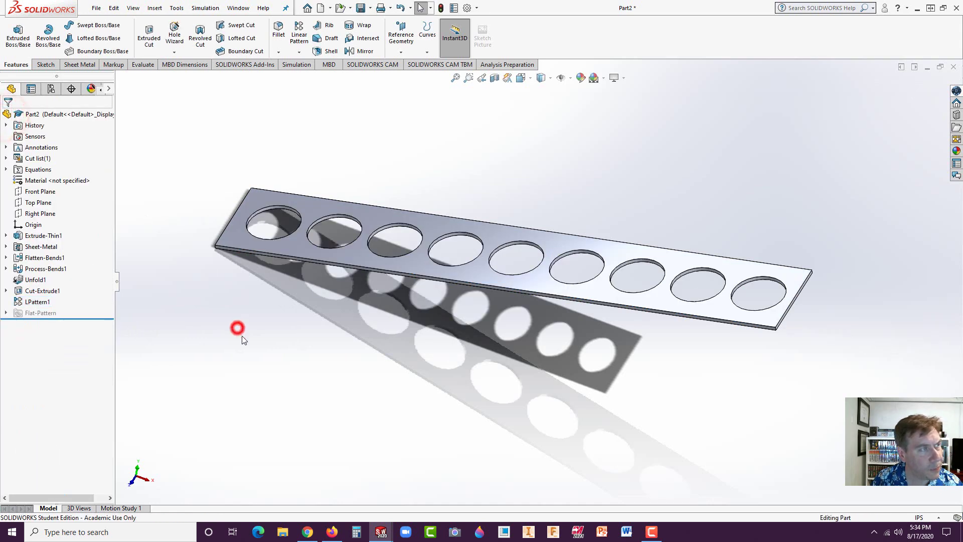
- Fold all bends of Part2's perforated strip into a ring with nine round holes
left_click(89, 65)
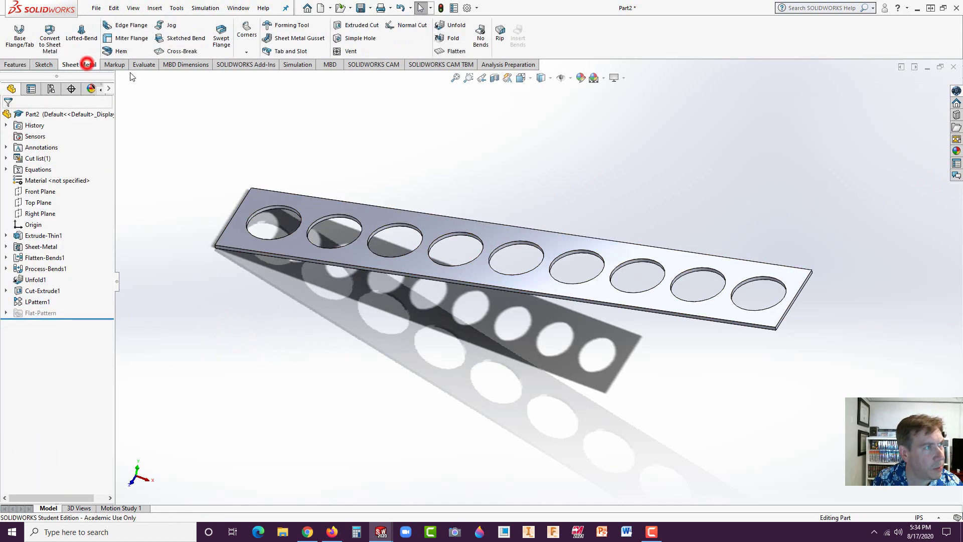
left_click(448, 38)
left_click(44, 206)
left_click(8, 117)
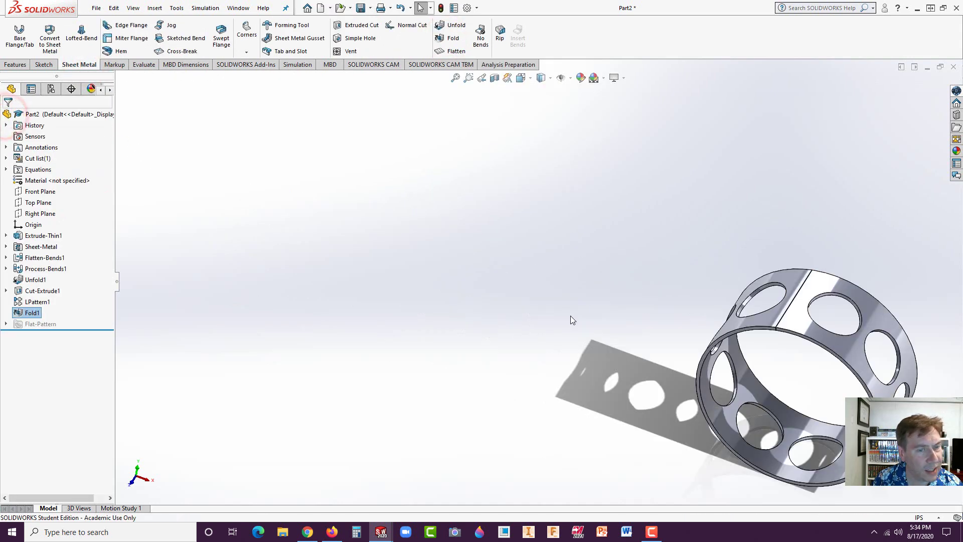
scroll(702, 333, "up", 3)
scroll(667, 281, "down", 6)
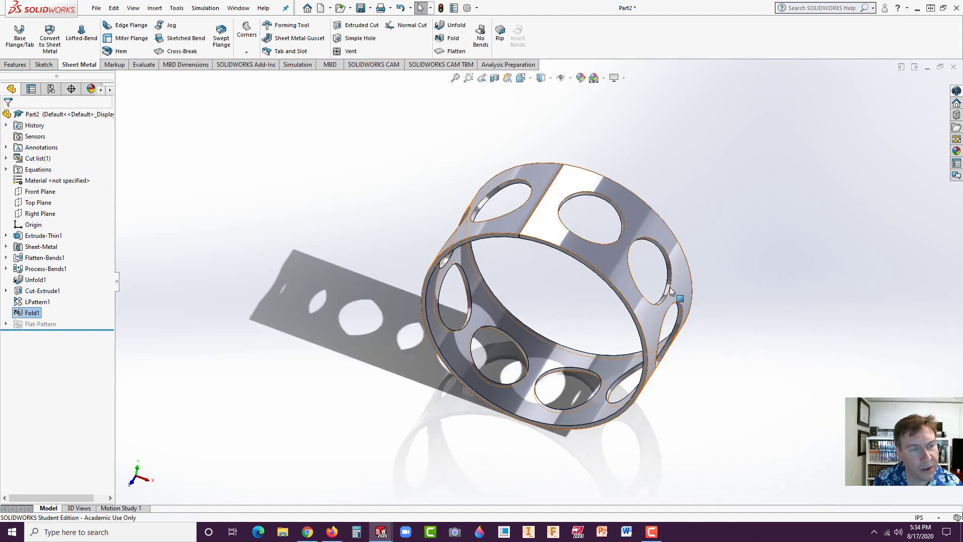
mouse_move(667, 281)
middle_mouse_down()
mouse_move(647, 311)
mouse_move(632, 296)
mouse_move(673, 282)
middle_mouse_up()
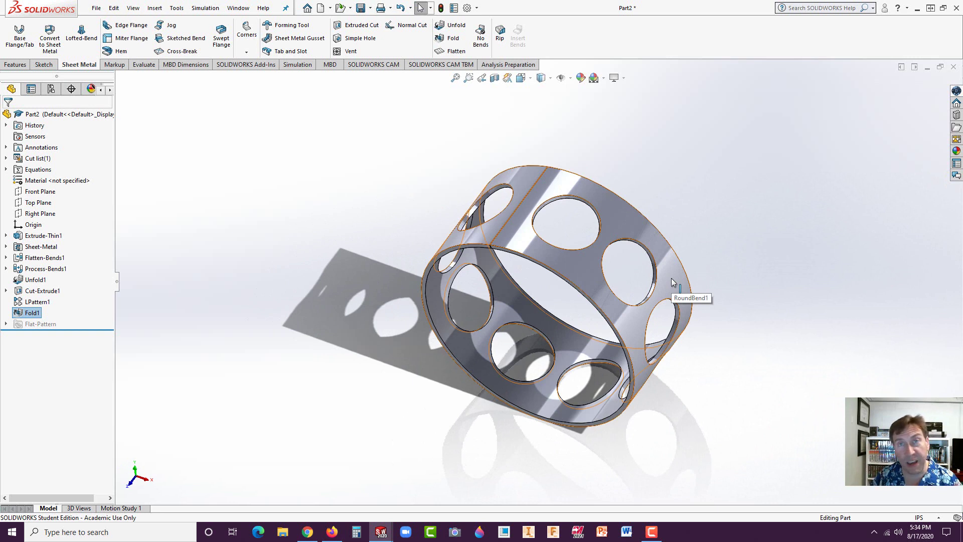